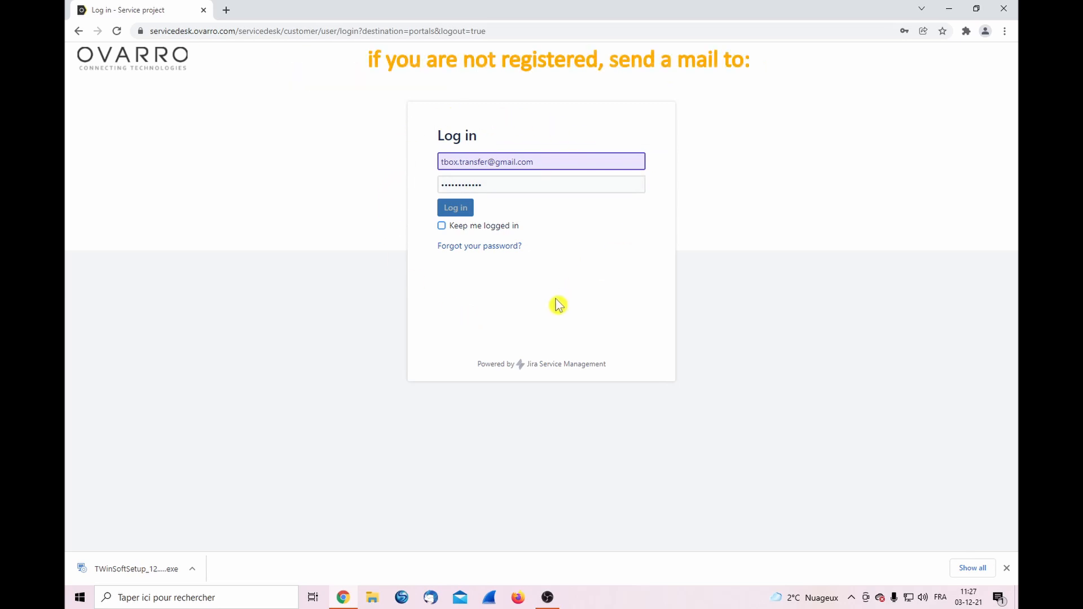
Sign in to the Ovarro Service Desk with the account e-mail and password
{"action": "left_click", "coordinate": [464, 207]}
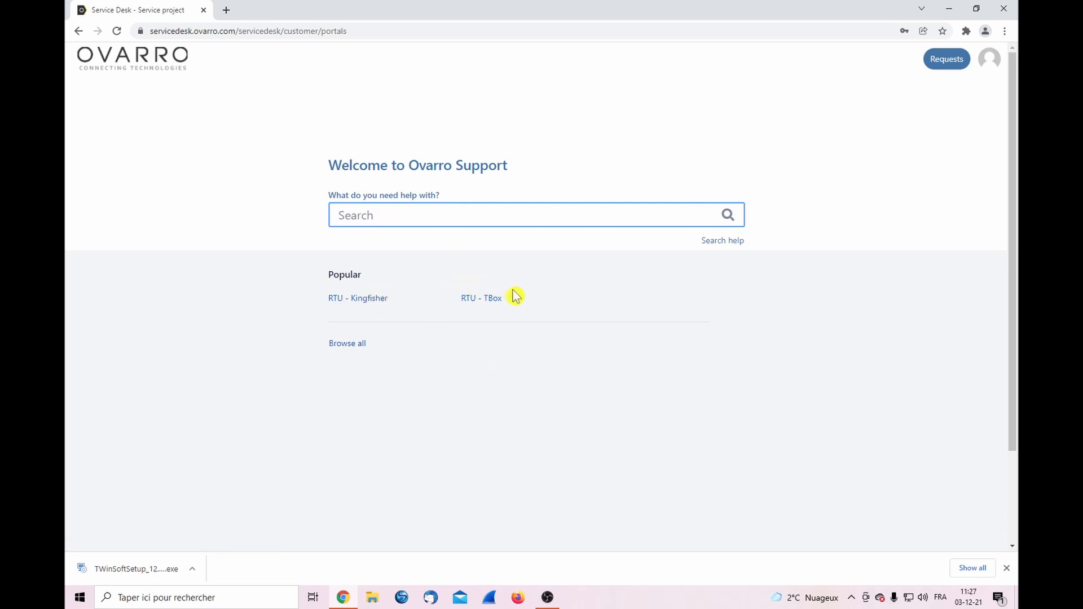
Open the RTU - TBox portal and follow its Downloads and Knowledgebase articles link to Confluence
{"action": "left_click", "coordinate": [480, 302]}
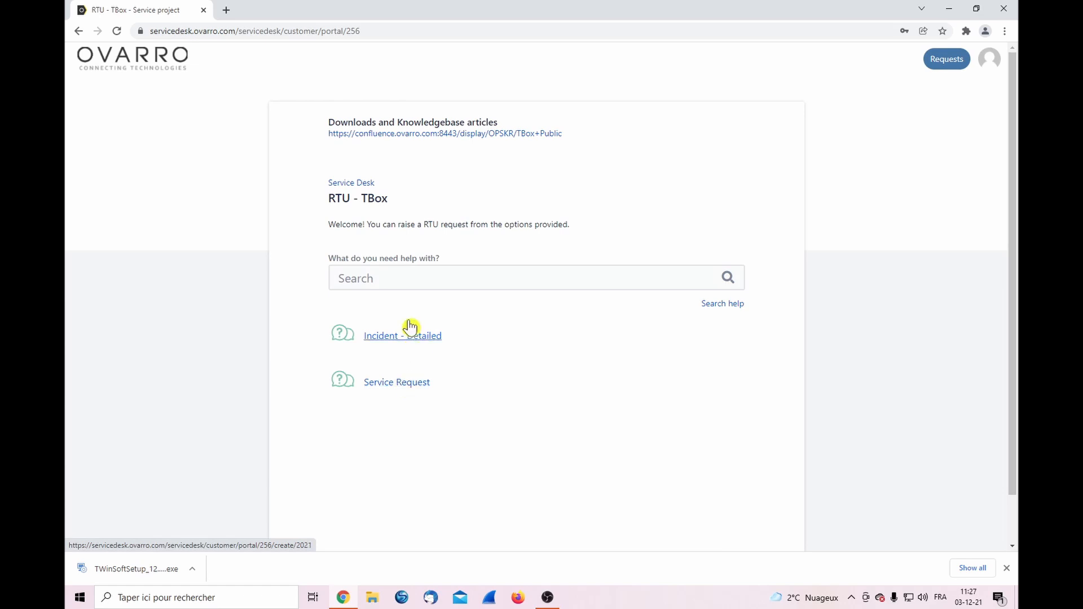
{"action": "left_click", "coordinate": [398, 281]}
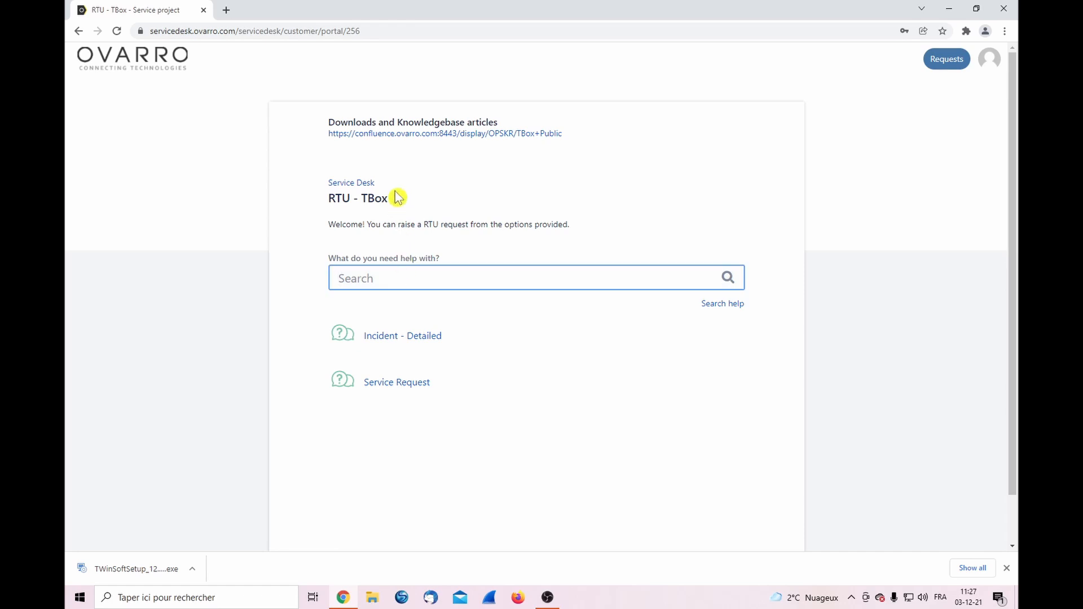
{"action": "left_click", "coordinate": [390, 135]}
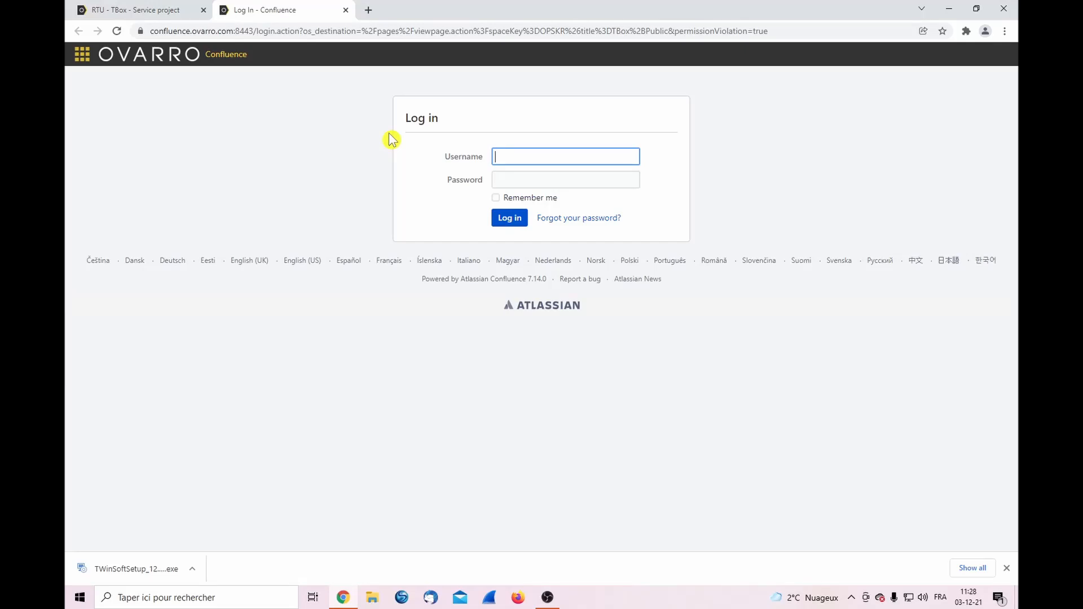
Log in to Confluence with the saved username suggestion and the account password
{"action": "type", "text": "t"}
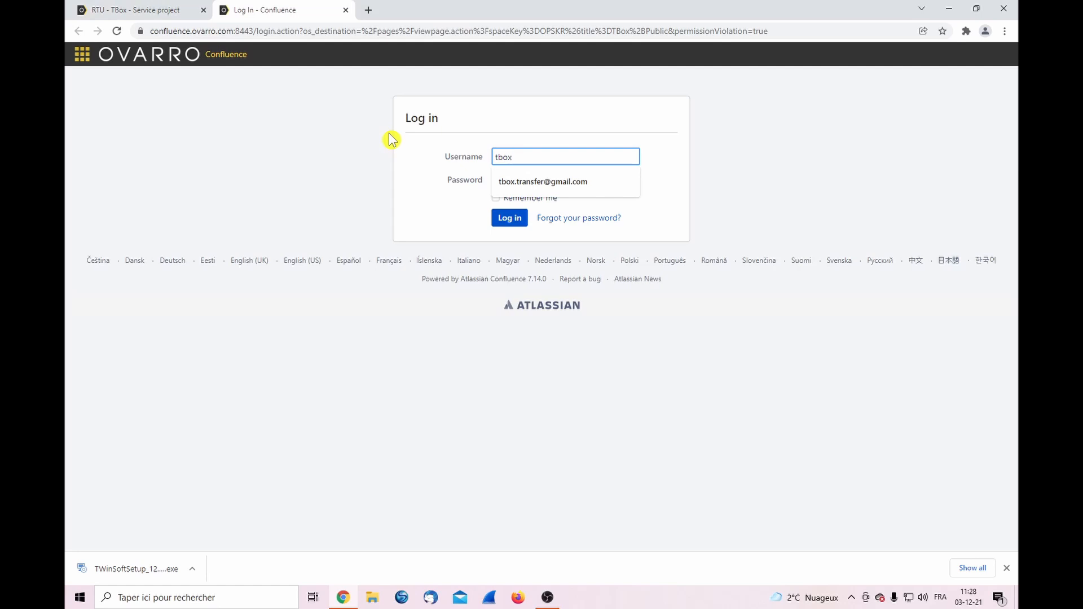
{"action": "type", "text": "box"}
{"action": "left_click", "coordinate": [514, 182]}
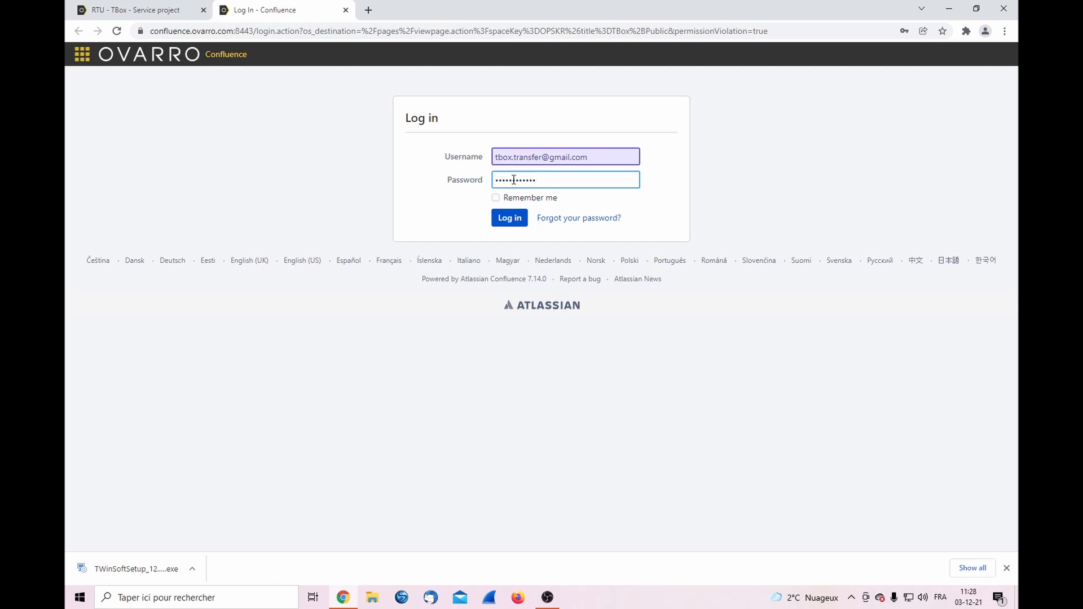
{"action": "left_click", "coordinate": [510, 223]}
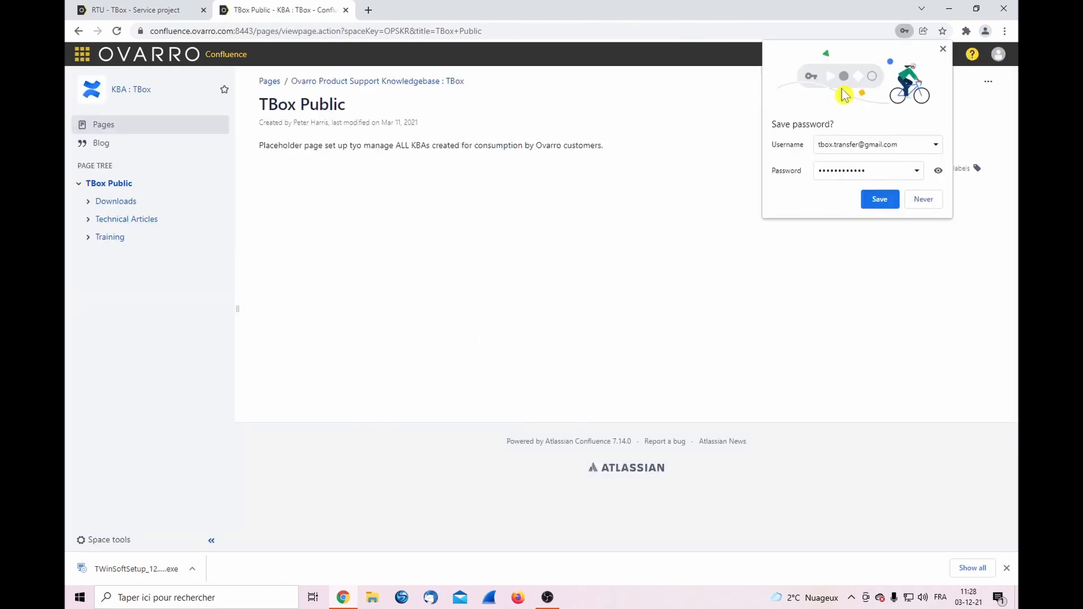
Dismiss the save-password prompt and look through the Training and Training Videos pages
{"action": "left_click", "coordinate": [942, 50]}
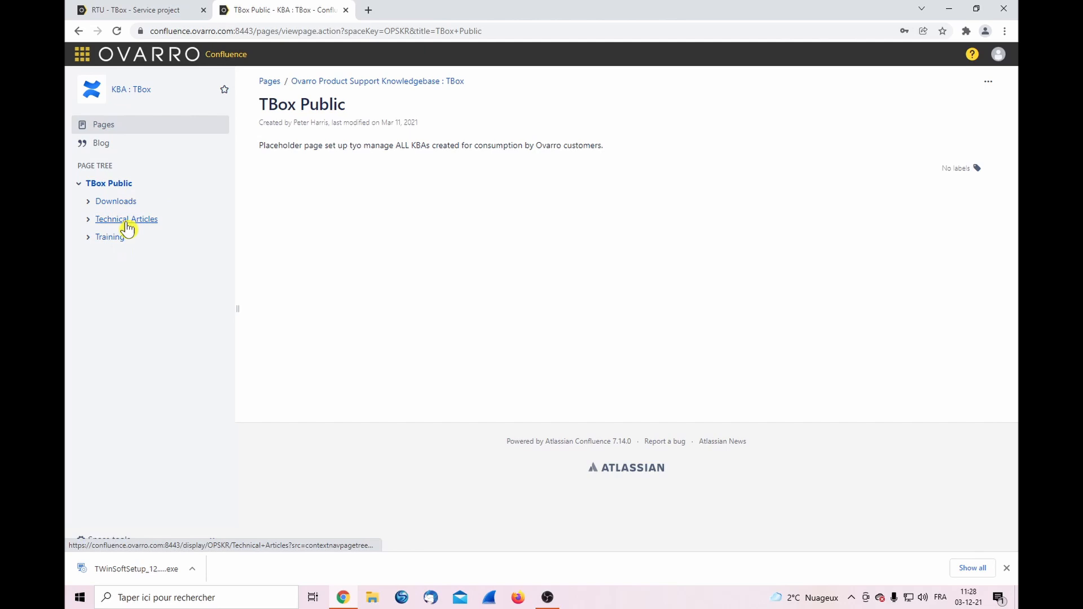
{"action": "left_click", "coordinate": [89, 237]}
{"action": "left_click", "coordinate": [113, 257]}
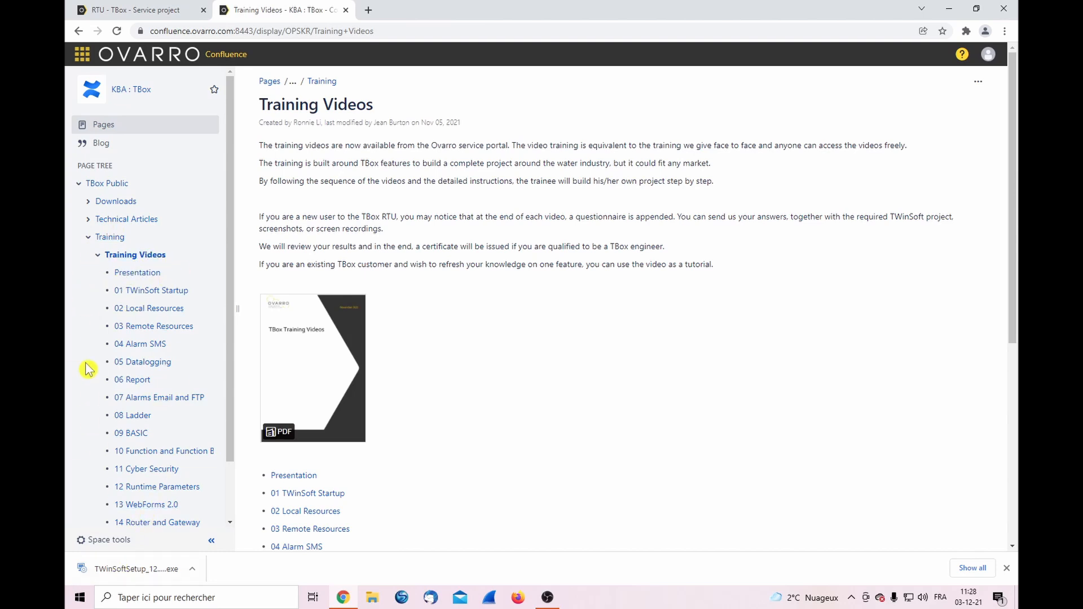
{"action": "left_click", "coordinate": [112, 238]}
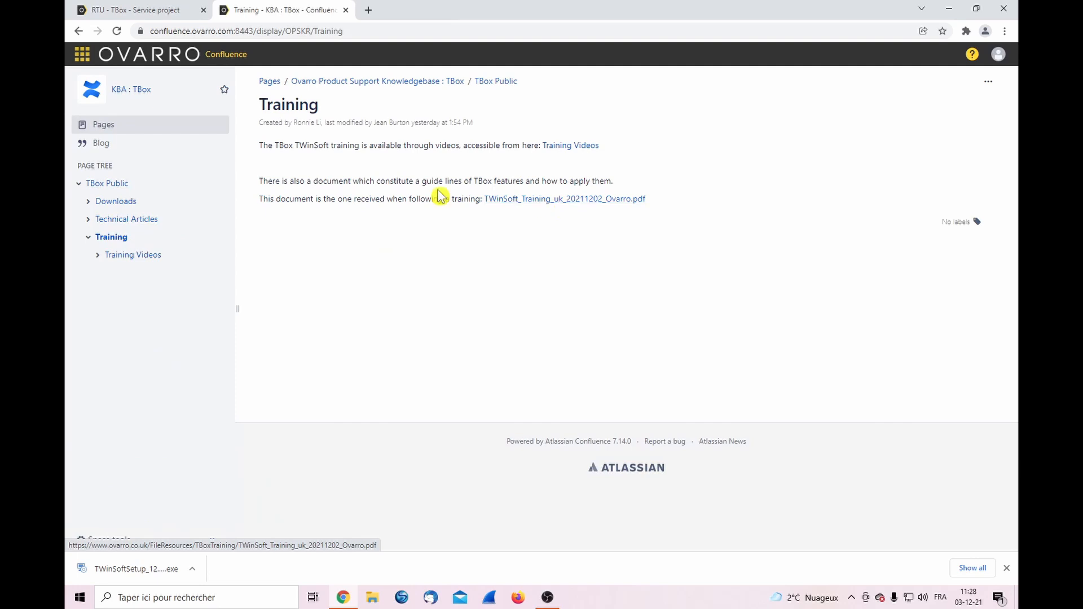
Expand Downloads > Software's in the page tree and open TWinSoft Setup
{"action": "left_click", "coordinate": [88, 203]}
{"action": "left_click", "coordinate": [97, 256]}
{"action": "left_click", "coordinate": [170, 309]}
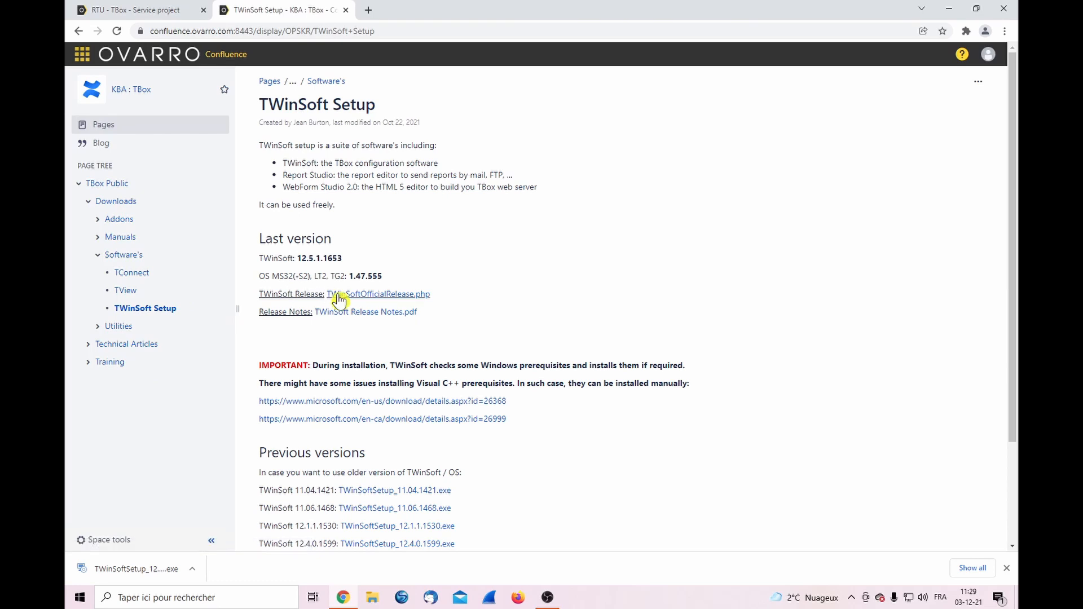
Open the TWinSoft 12.5.1.1653 release page, enter the user's name, and download TWinSoft Suite
{"action": "left_click", "coordinate": [374, 295]}
{"action": "left_click", "coordinate": [469, 378]}
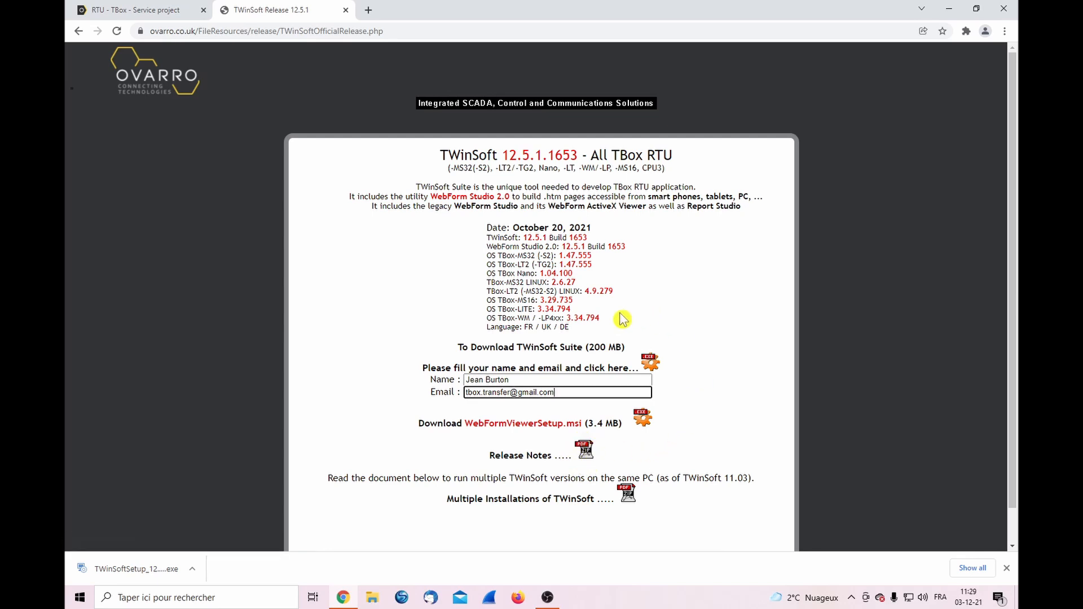
{"action": "left_click", "coordinate": [651, 364]}
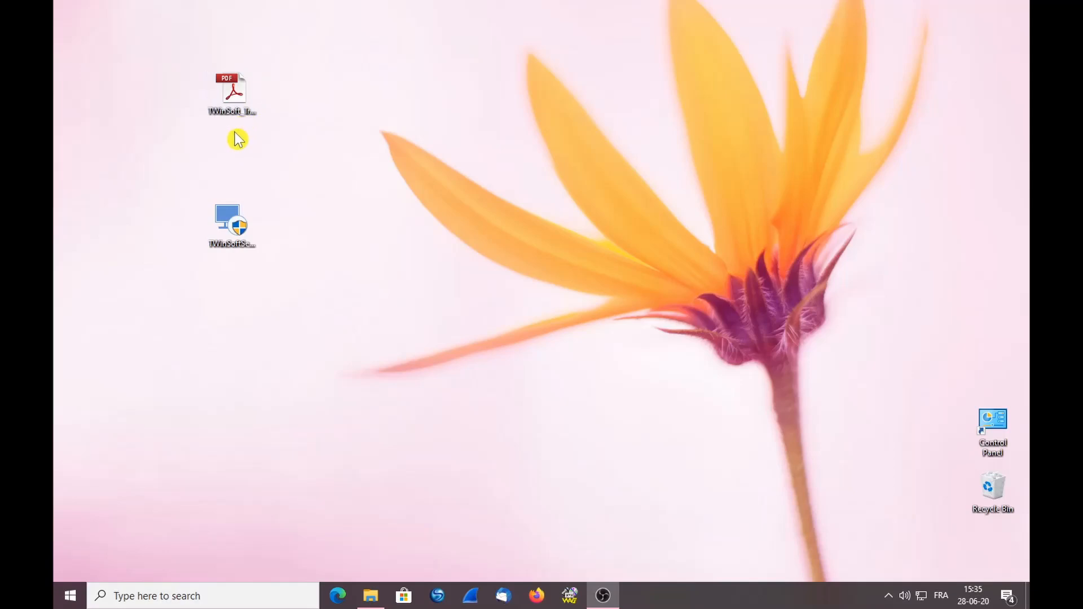
Launch the TWinSoftSetup installer from the desktop and allow it through UAC
{"action": "left_click", "coordinate": [230, 101]}
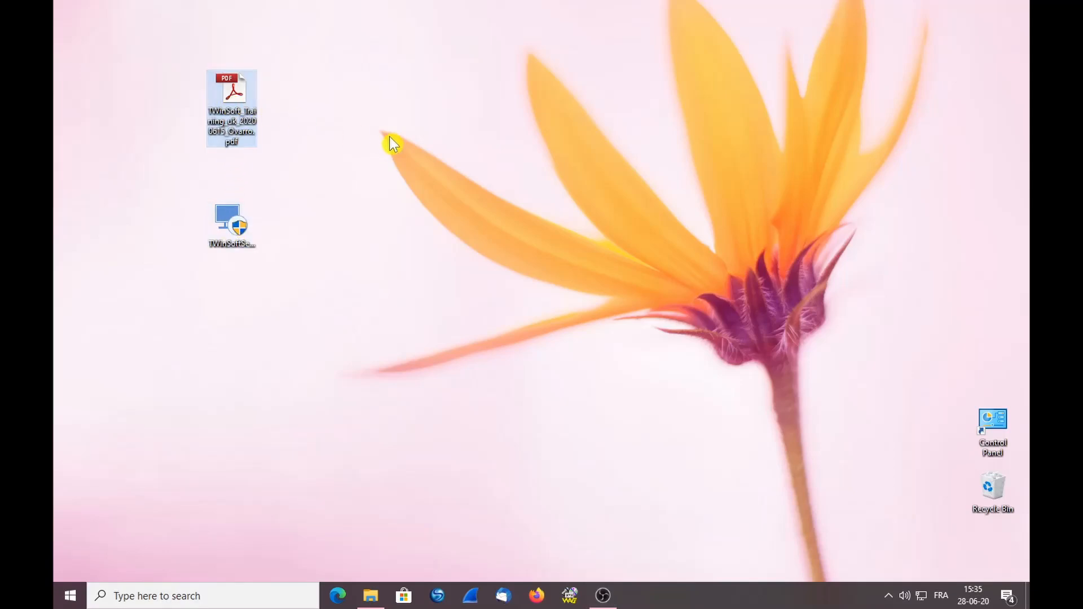
{"action": "left_click", "coordinate": [232, 232]}
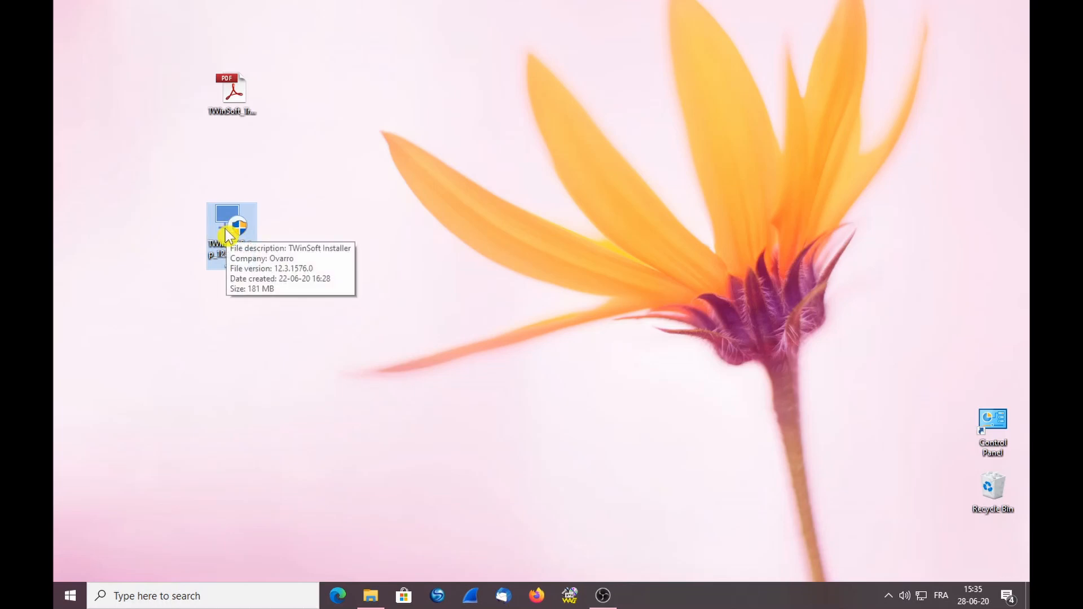
{"action": "double_click", "coordinate": [230, 233]}
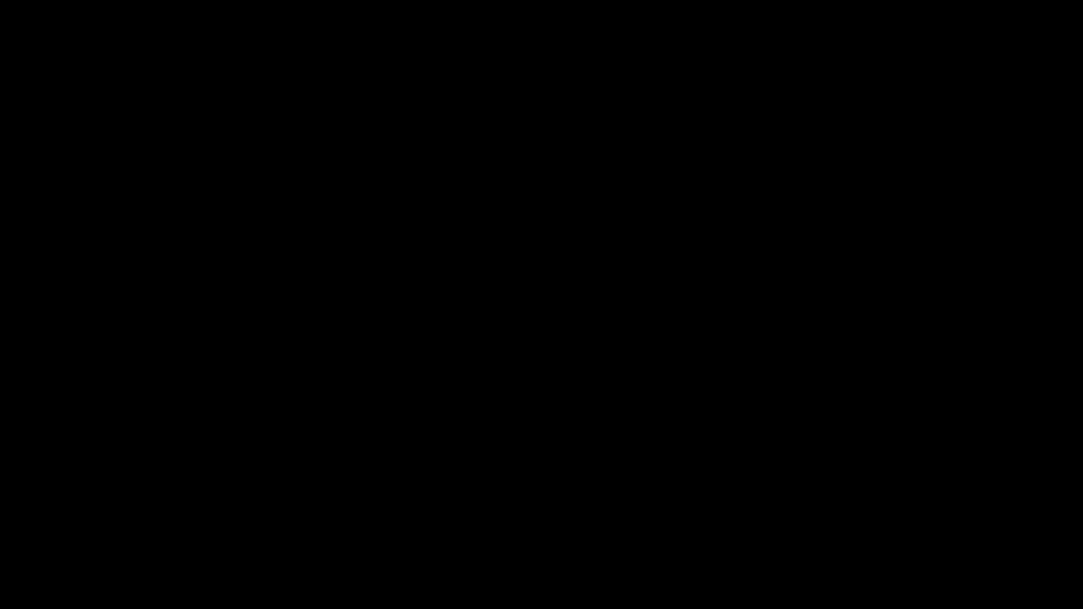
{"action": "left_click", "coordinate": [501, 386]}
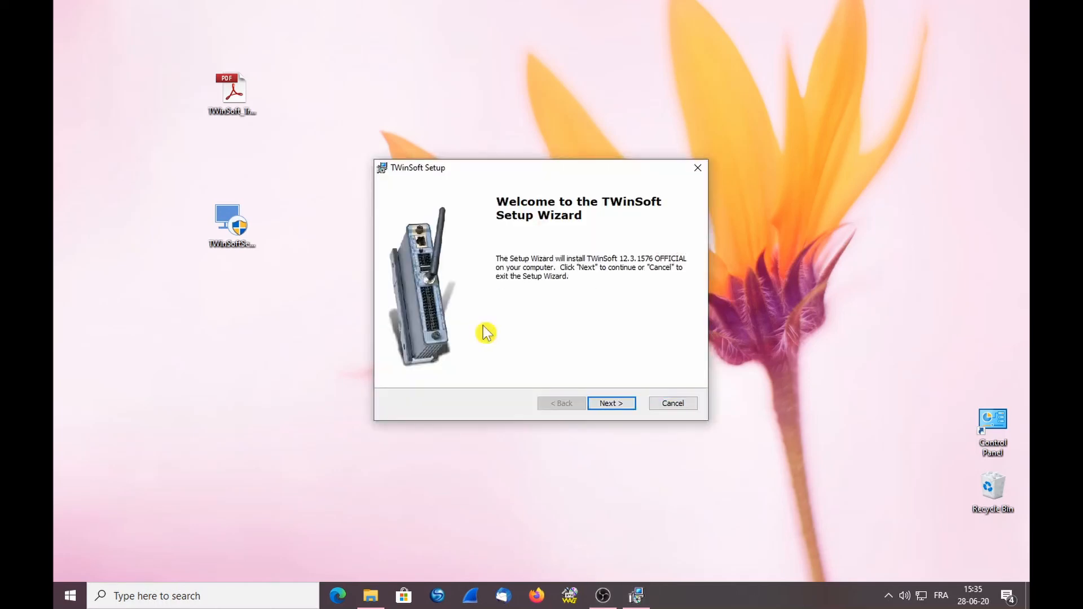
Accept the licence, install for Everybody with default folder and registration, then finish
{"action": "left_click", "coordinate": [615, 405]}
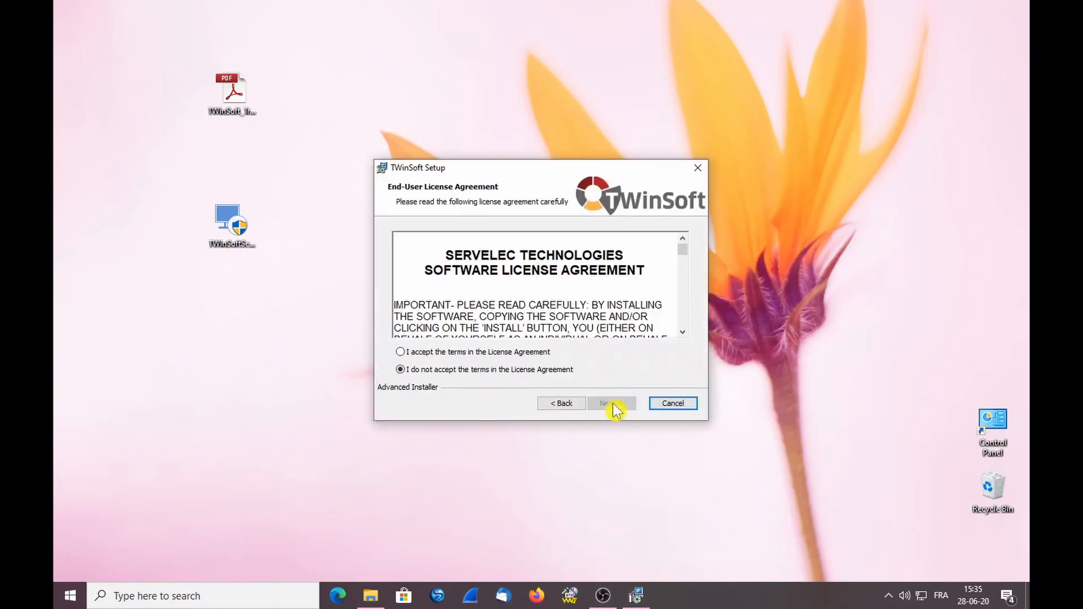
{"action": "left_click", "coordinate": [441, 351]}
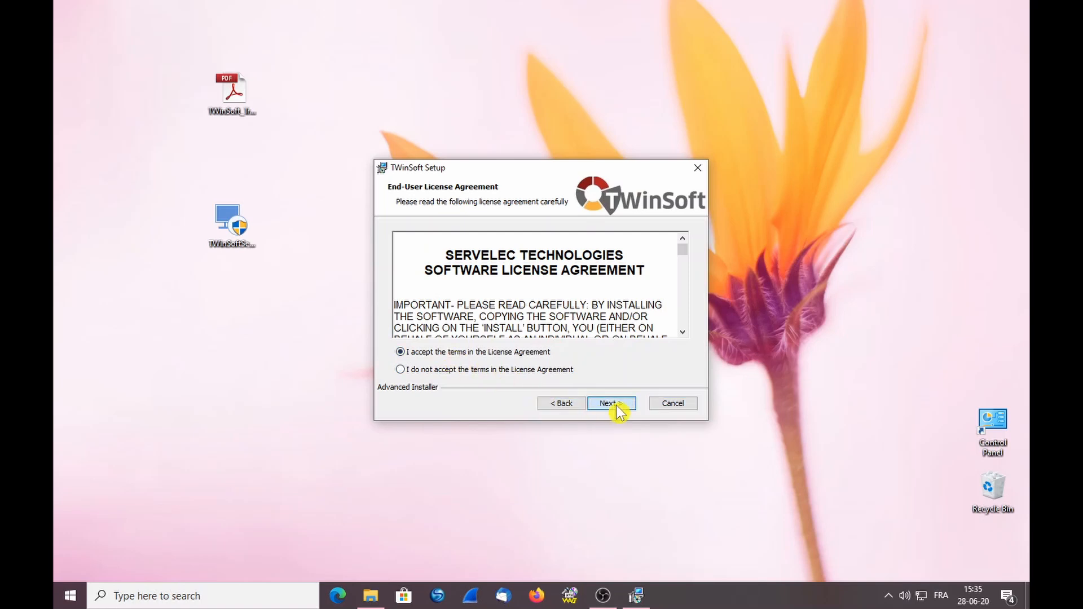
{"action": "left_click", "coordinate": [618, 406]}
{"action": "left_click", "coordinate": [601, 405]}
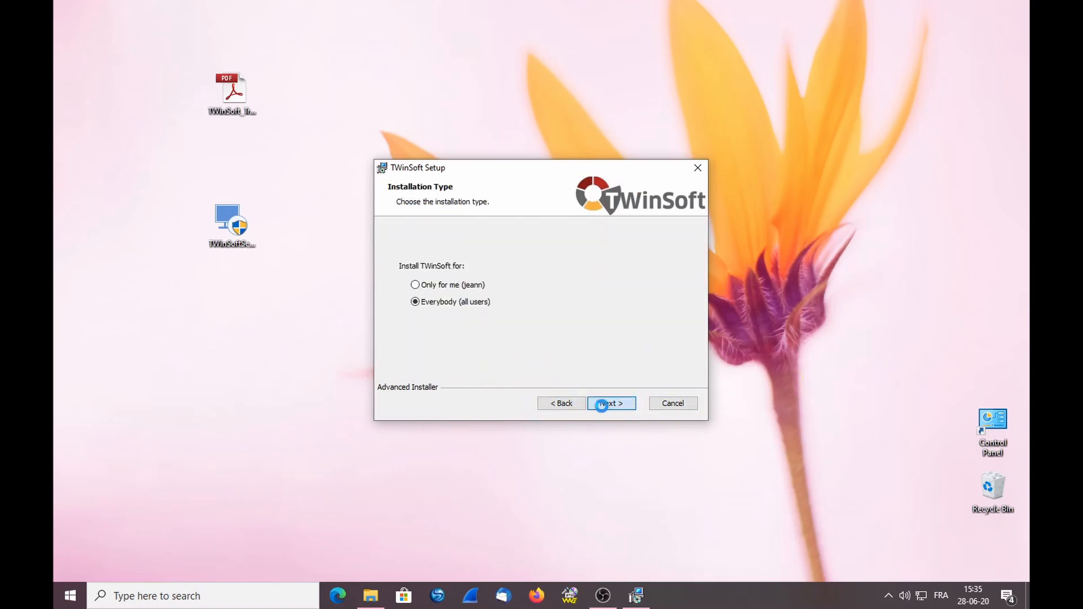
{"action": "left_click", "coordinate": [607, 405]}
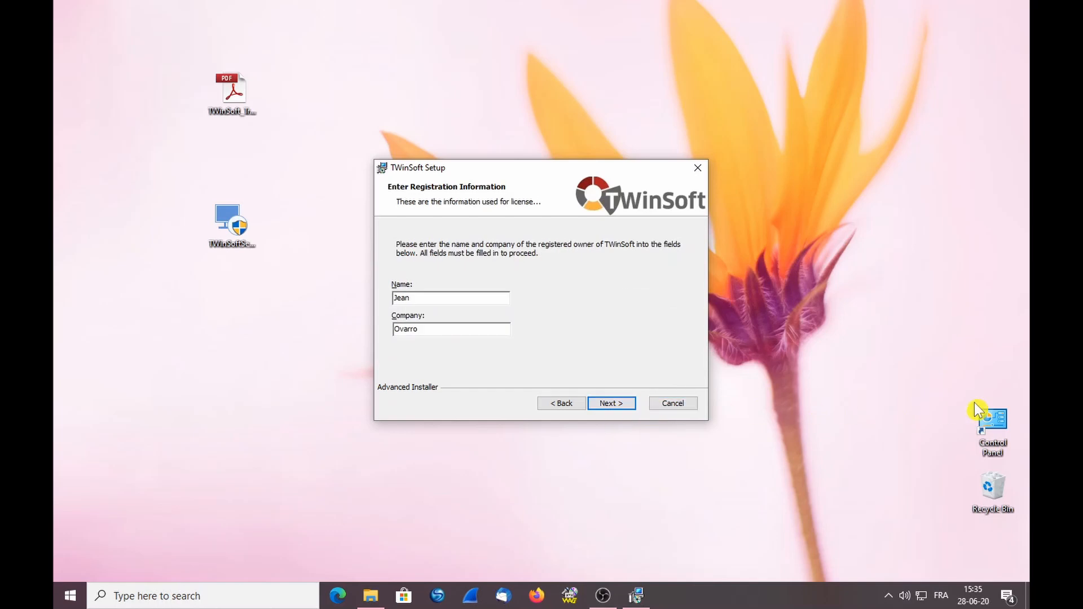
{"action": "left_click", "coordinate": [594, 404]}
{"action": "left_click", "coordinate": [626, 404]}
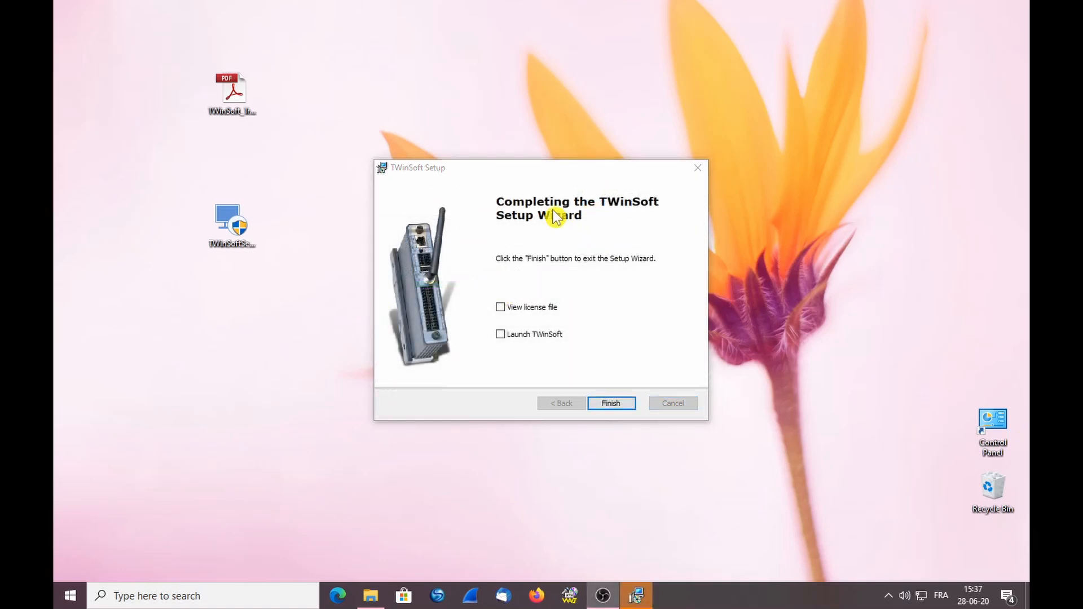
{"action": "left_click", "coordinate": [611, 403]}
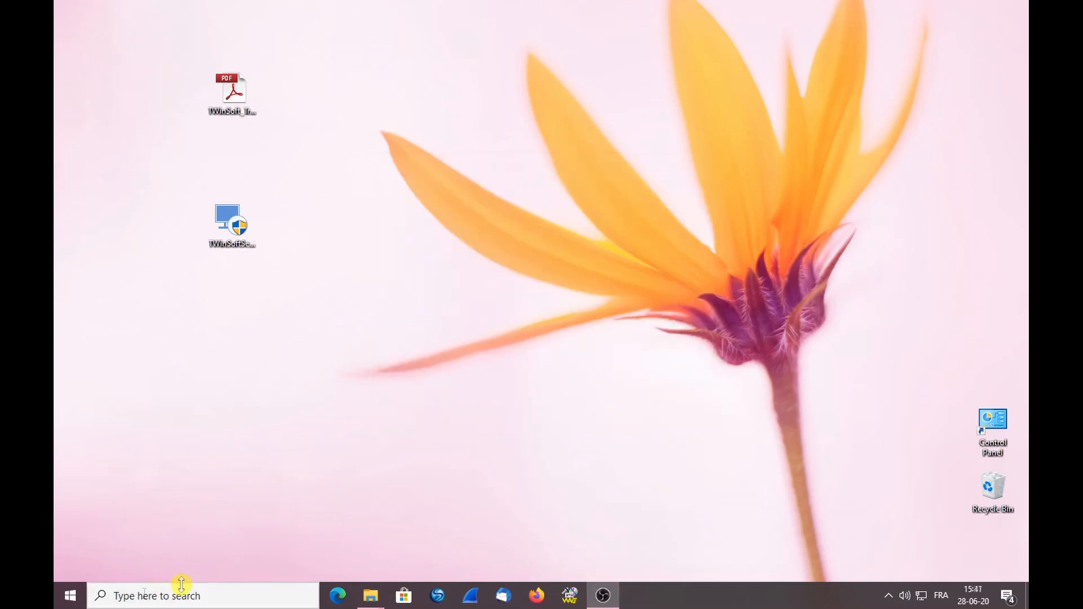
Search for TWinSoft and drag its shortcut from the Semaphore Start Menu folder onto the desktop
{"action": "left_click", "coordinate": [181, 587]}
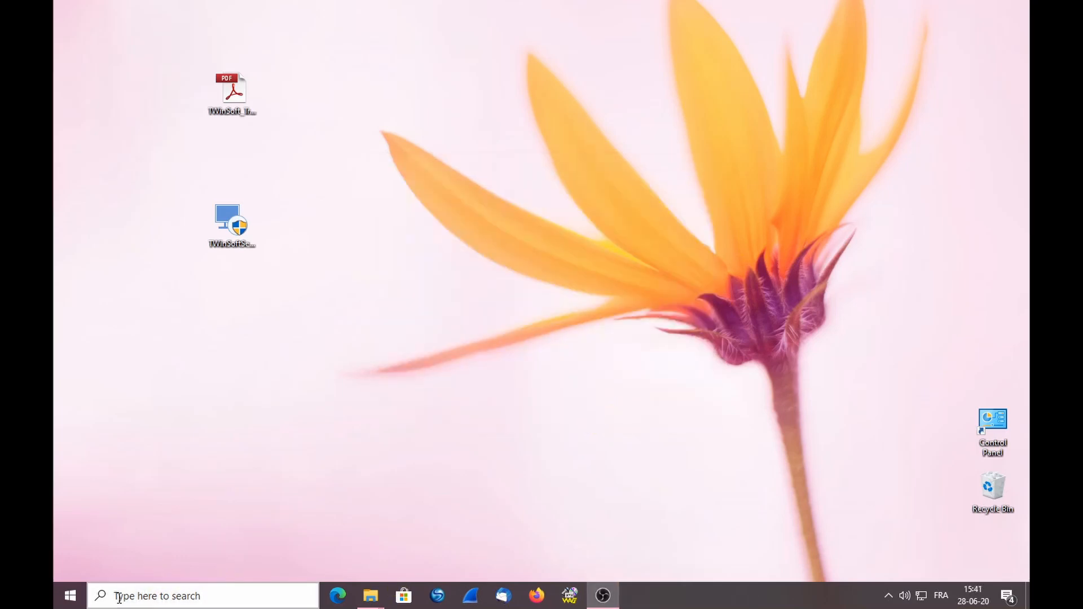
{"action": "type", "text": "TW"}
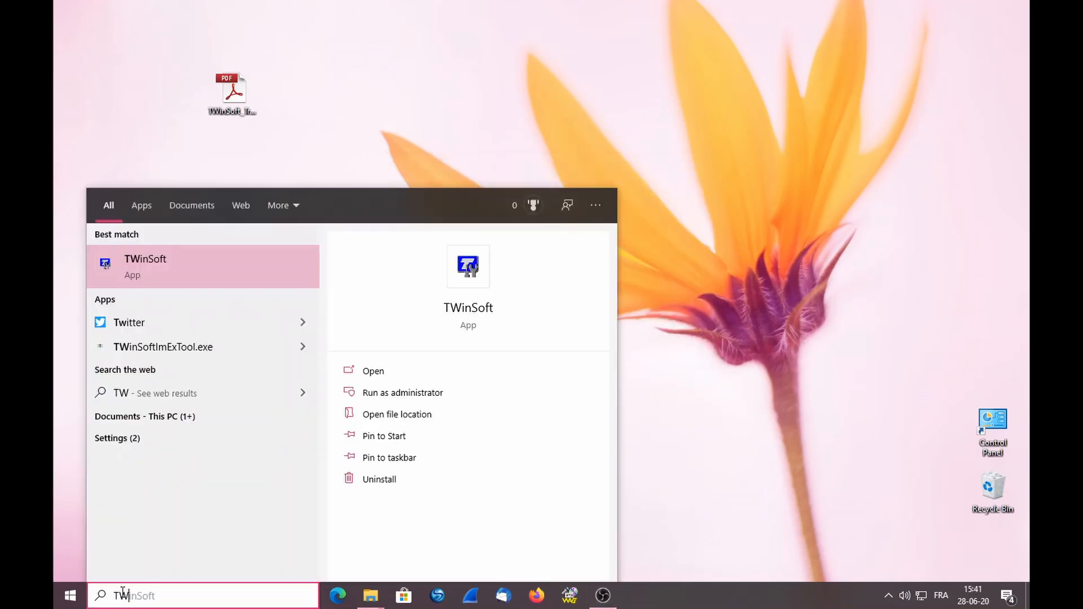
{"action": "type", "text": "in"}
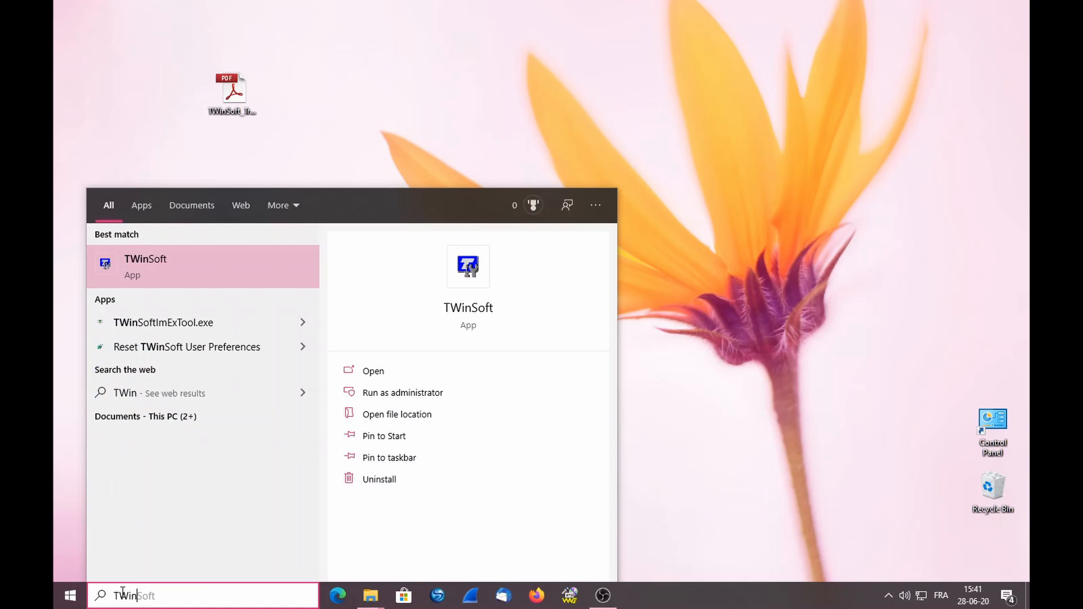
{"action": "left_click", "coordinate": [416, 418]}
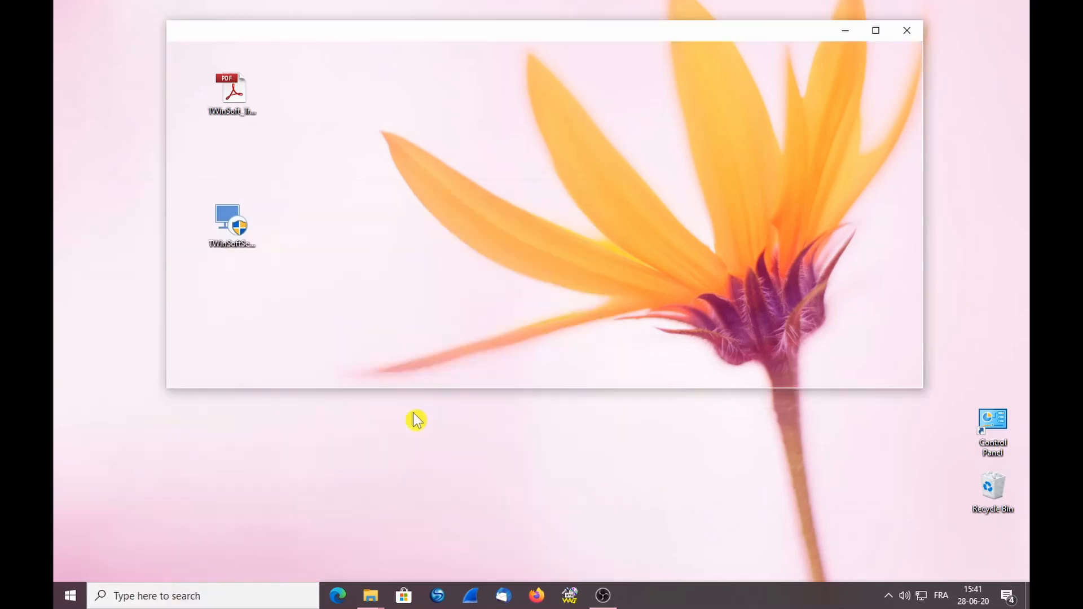
{"action": "left_click_drag", "start_coordinate": [363, 234], "coordinate": [430, 452]}
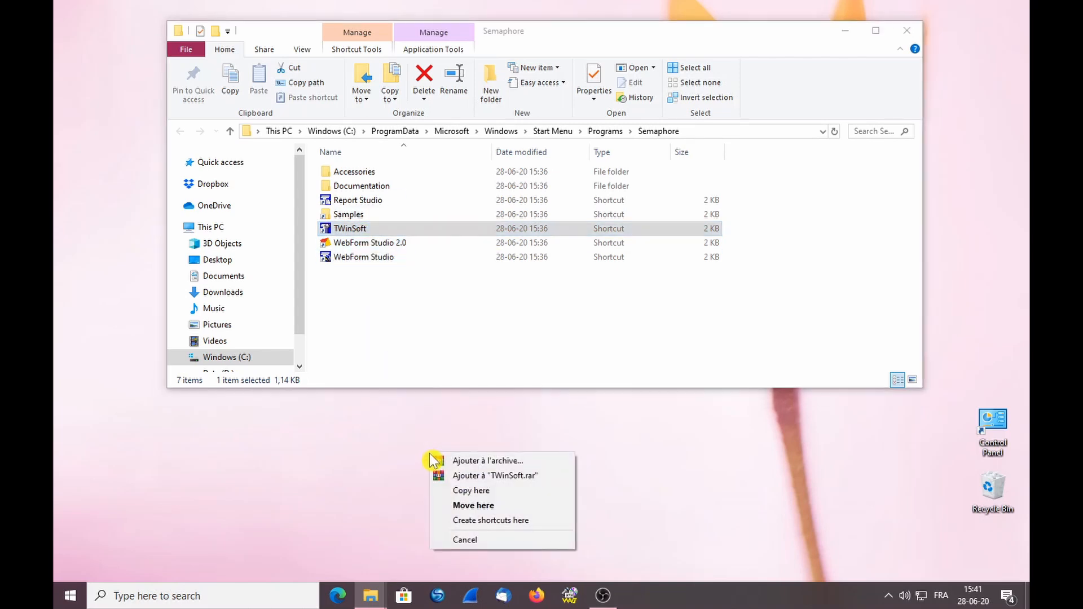
{"action": "left_click", "coordinate": [476, 520]}
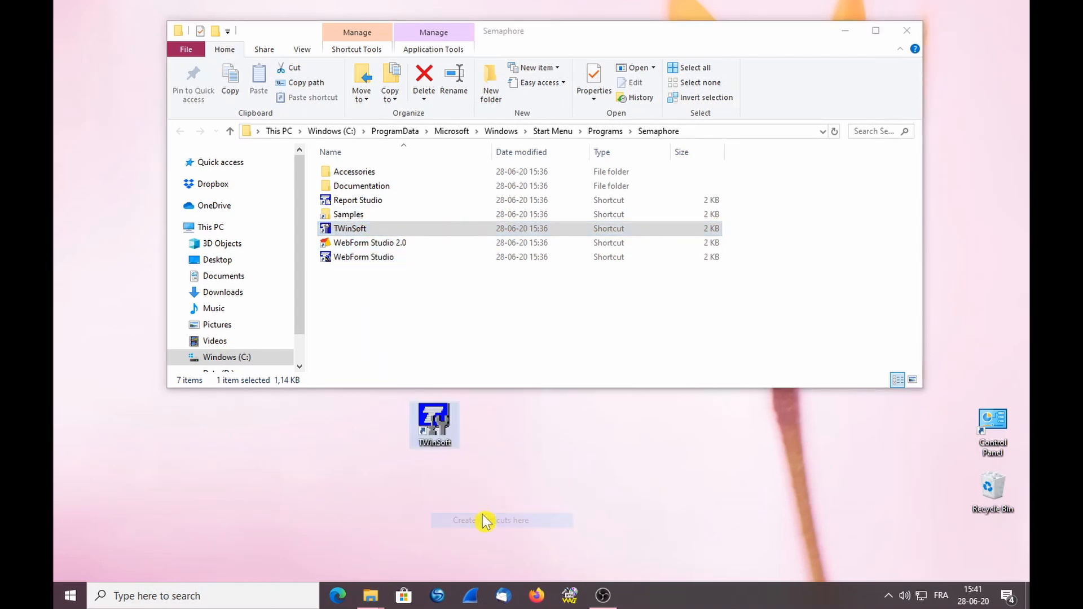
{"action": "left_click", "coordinate": [906, 31]}
{"action": "left_click_drag", "start_coordinate": [430, 422], "coordinate": [240, 330]}
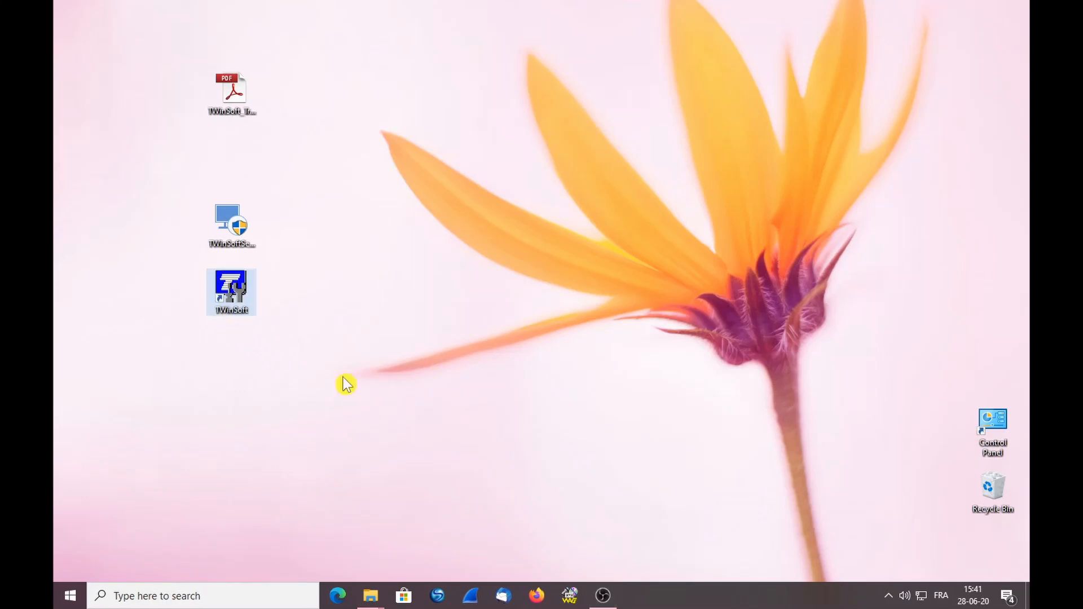
Start TWinSoft, acknowledge the unlicensed-use warning, and turn off Show Tips at Startup
{"action": "double_click", "coordinate": [235, 301]}
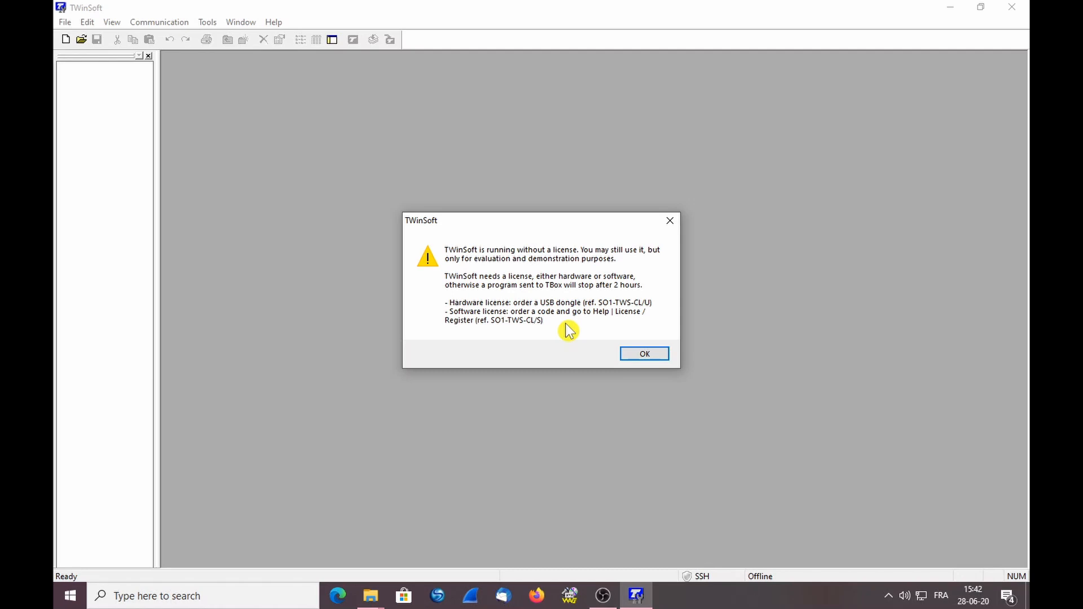
{"action": "left_click", "coordinate": [644, 354]}
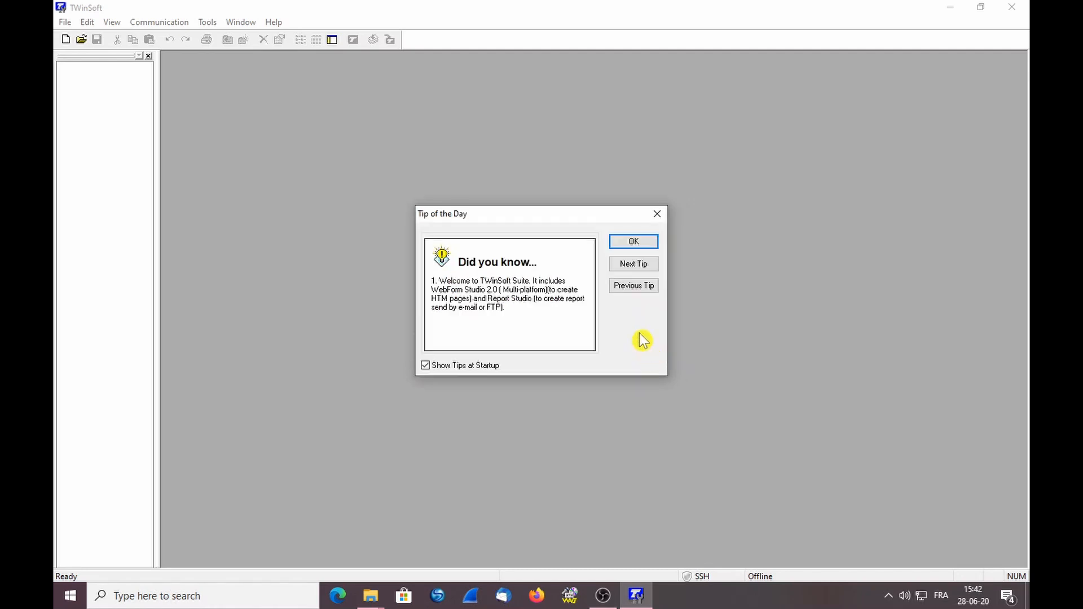
{"action": "left_click", "coordinate": [425, 366]}
{"action": "left_click", "coordinate": [639, 241]}
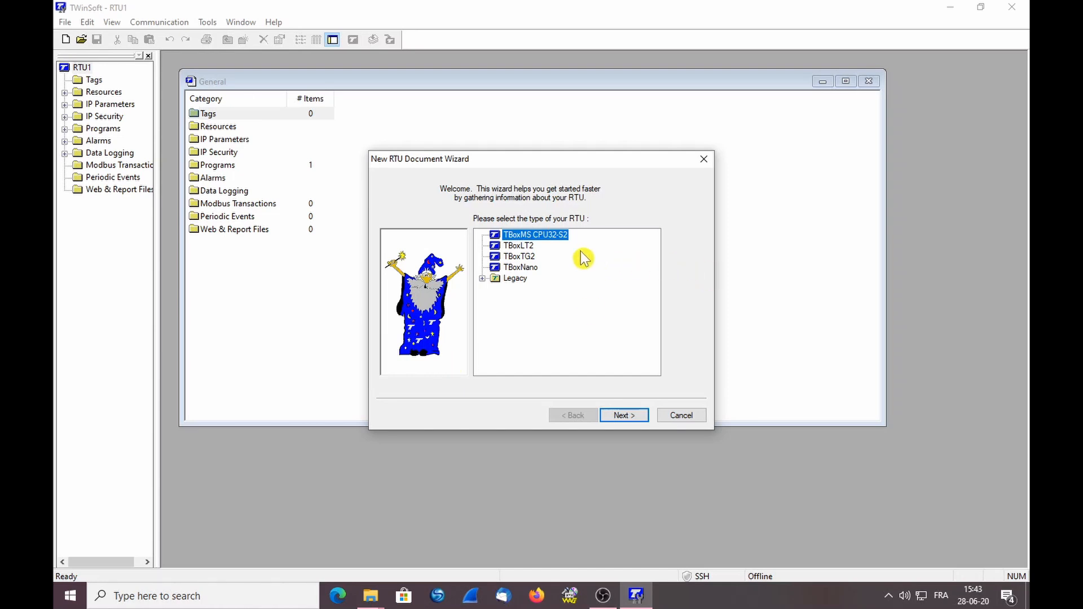
Browse the RTU types, including TBoxLT2, and select TBoxMS CPU32-S2
{"action": "left_click", "coordinate": [523, 247]}
{"action": "left_click", "coordinate": [524, 257]}
{"action": "left_click", "coordinate": [528, 268]}
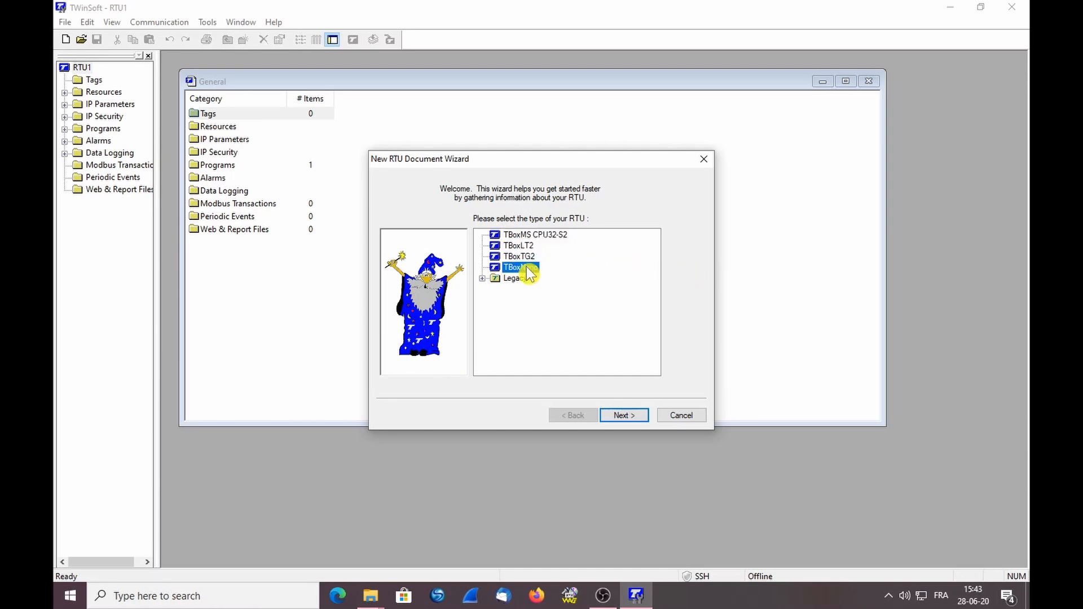
{"action": "left_click", "coordinate": [530, 234]}
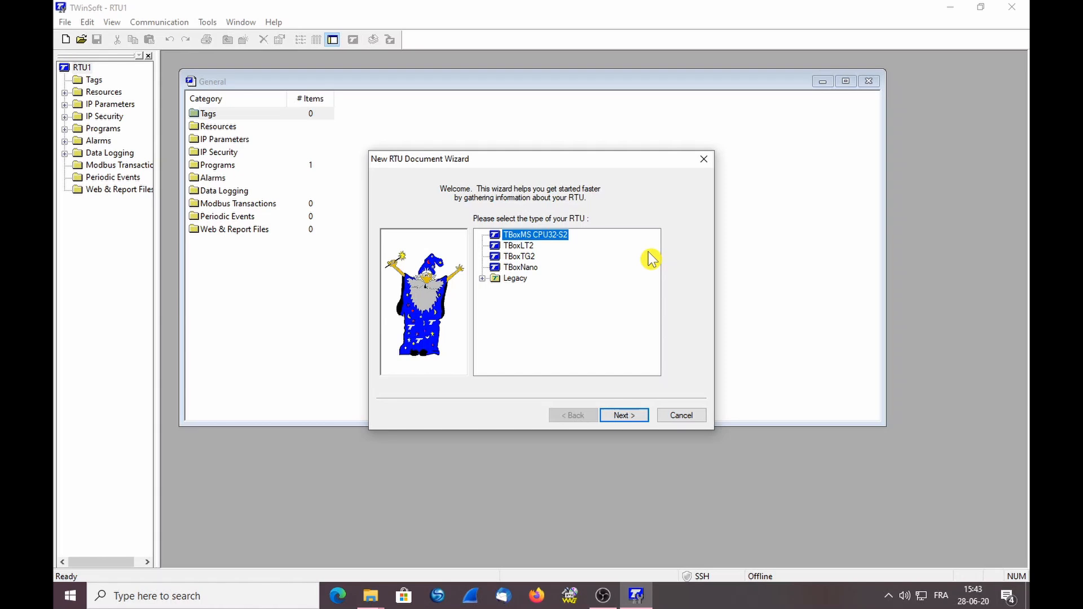
{"action": "left_click", "coordinate": [535, 246]}
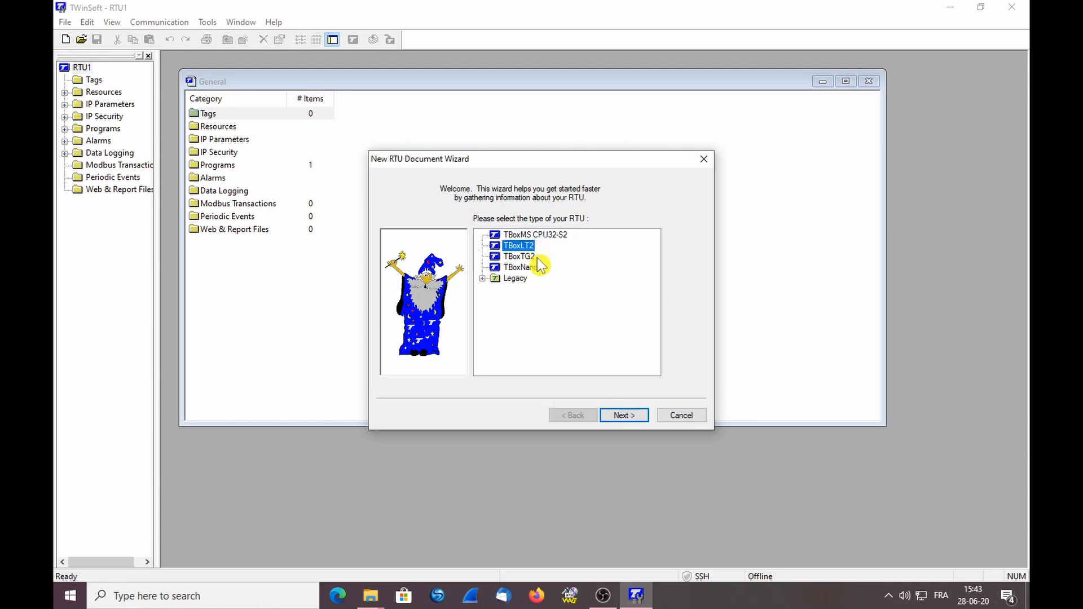
{"action": "left_click", "coordinate": [558, 236]}
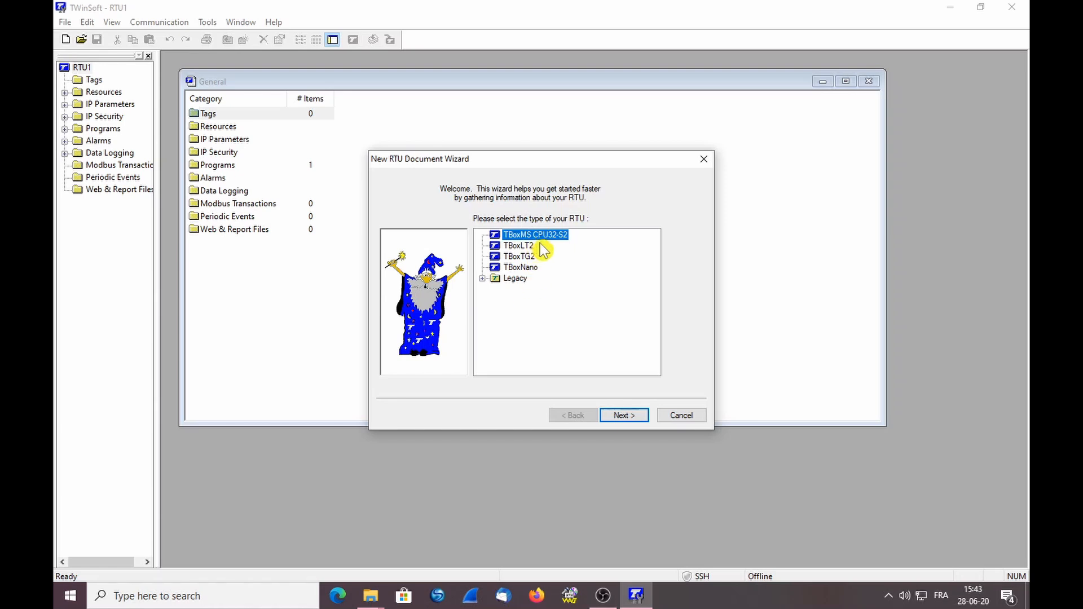
Accept the default station name and Ethernet address 192.168.1.99 on the remaining wizard pages
{"action": "left_click", "coordinate": [619, 417]}
{"action": "left_click", "coordinate": [621, 416]}
{"action": "left_click", "coordinate": [620, 416]}
{"action": "left_click", "coordinate": [622, 416]}
Finish the wizard and maximize the RTU1 General overview window
{"action": "left_click", "coordinate": [623, 417]}
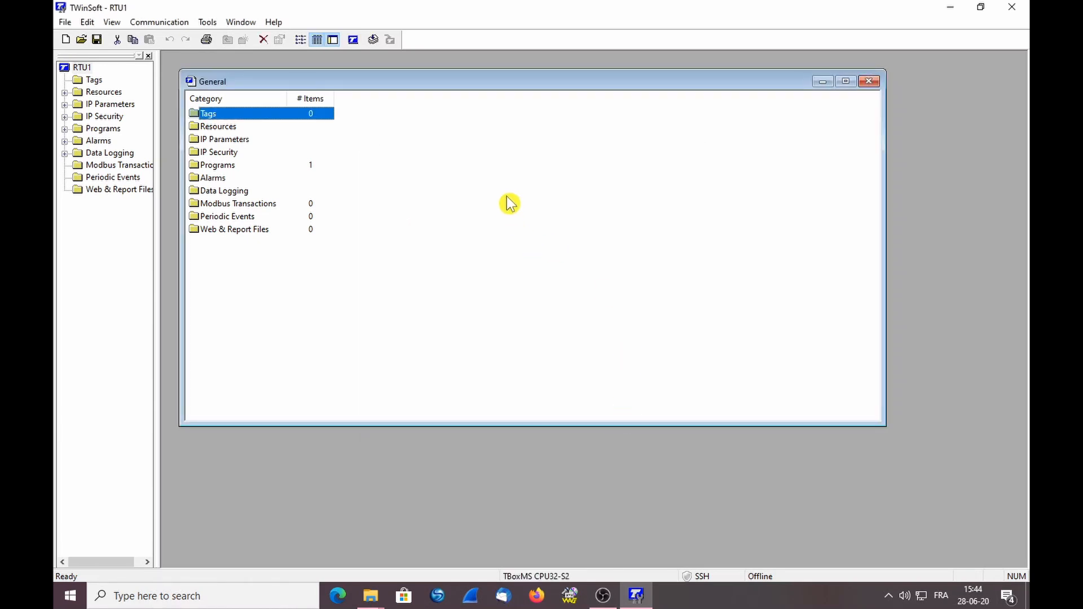
{"action": "double_click", "coordinate": [482, 86]}
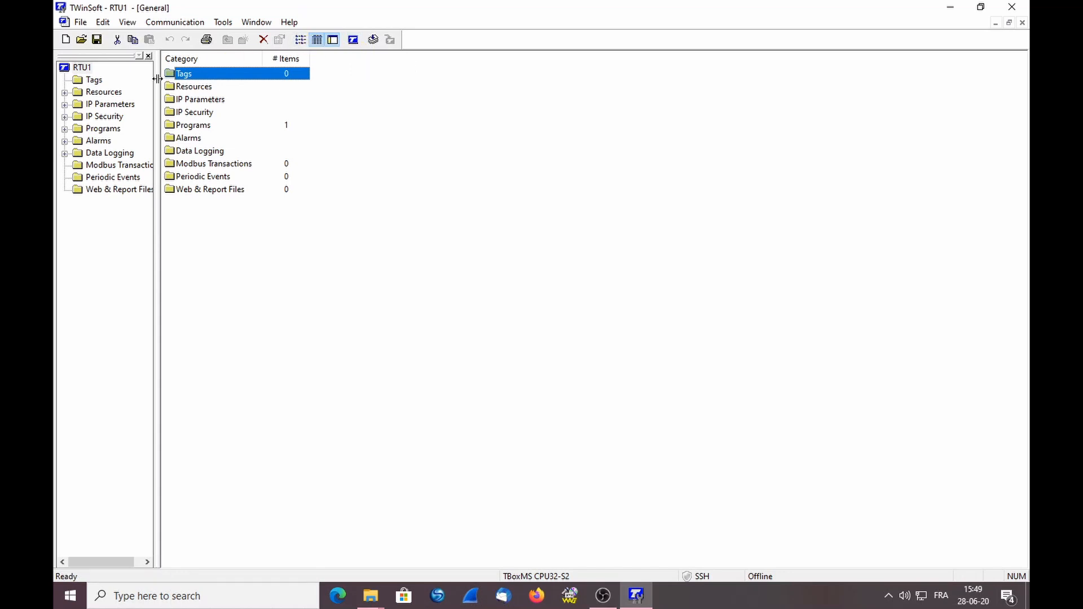
Expand Resources, IP Parameters, Alarms and Data Logging, viewing the Tags, SMTP Server, Recipients and Chronologies lists
{"action": "left_click", "coordinate": [64, 92]}
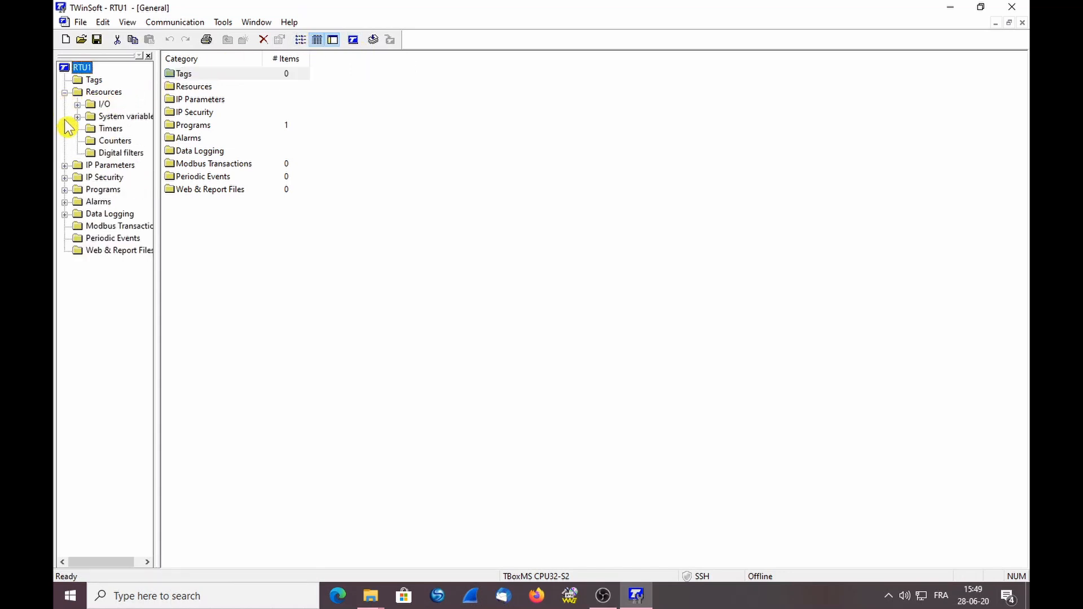
{"action": "left_click", "coordinate": [64, 165]}
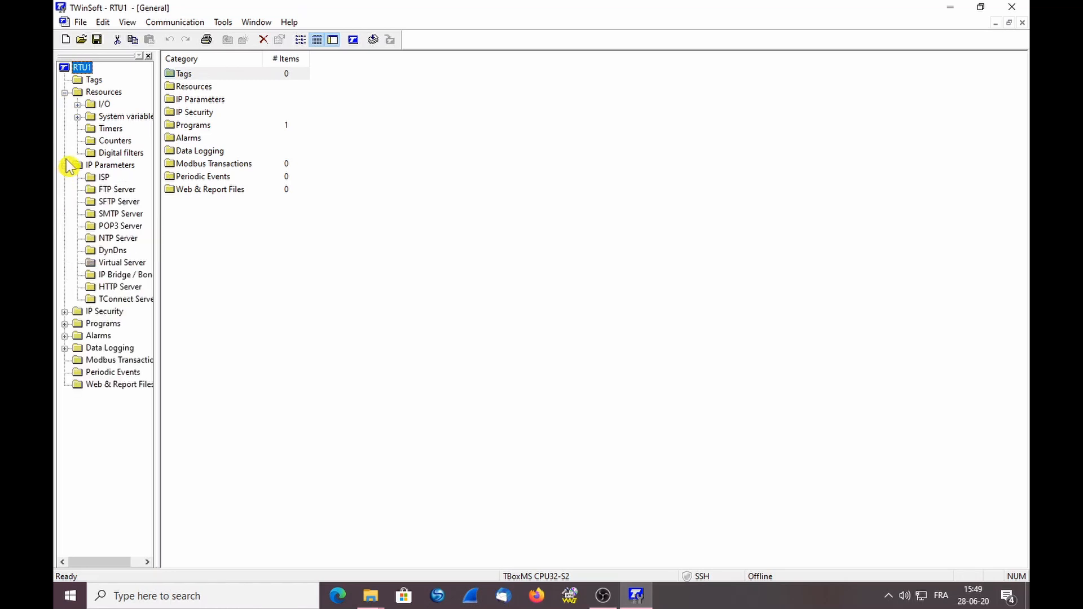
{"action": "left_click", "coordinate": [90, 80]}
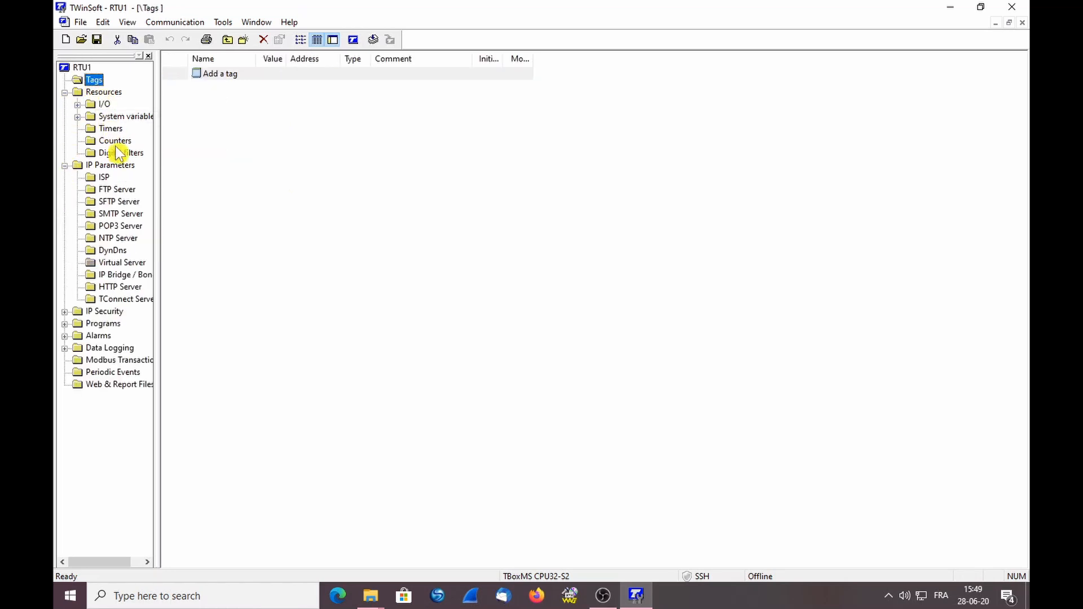
{"action": "left_click", "coordinate": [97, 213]}
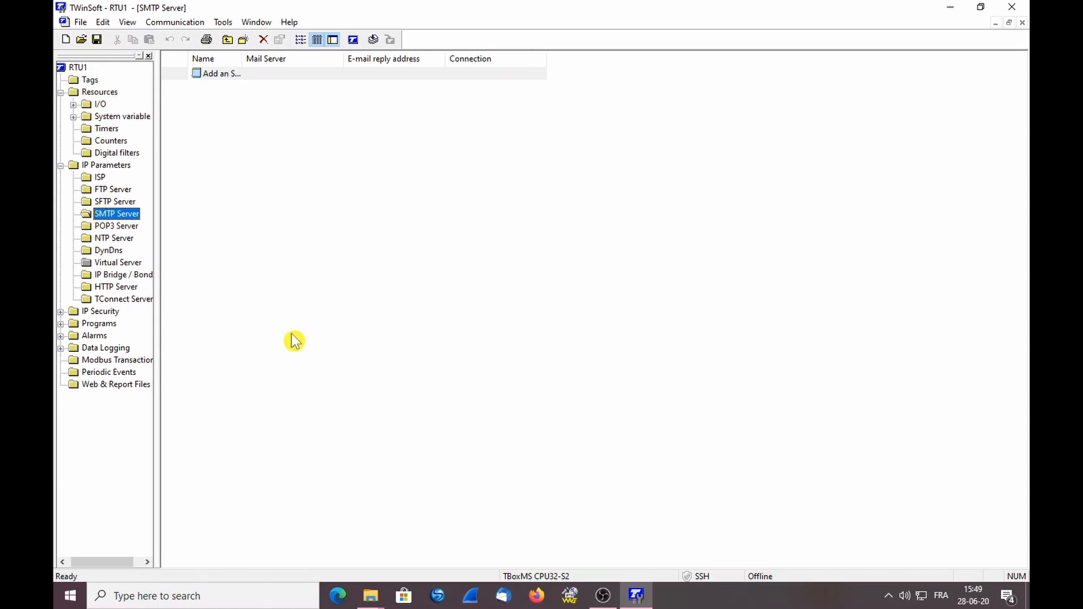
{"action": "left_click", "coordinate": [61, 336]}
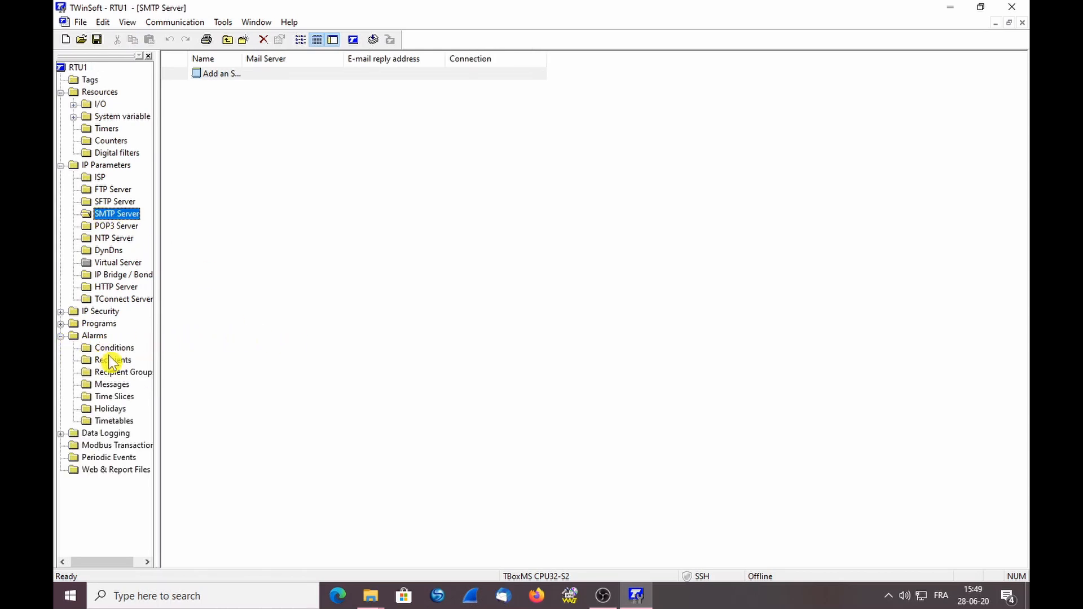
{"action": "left_click", "coordinate": [110, 360]}
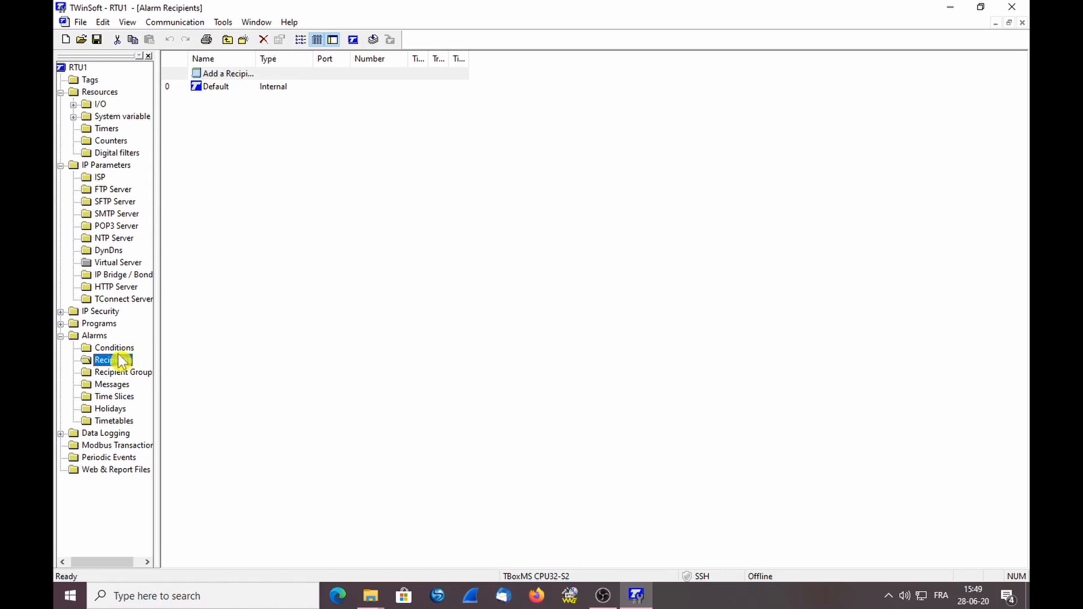
{"action": "left_click", "coordinate": [60, 433]}
{"action": "left_click", "coordinate": [113, 446]}
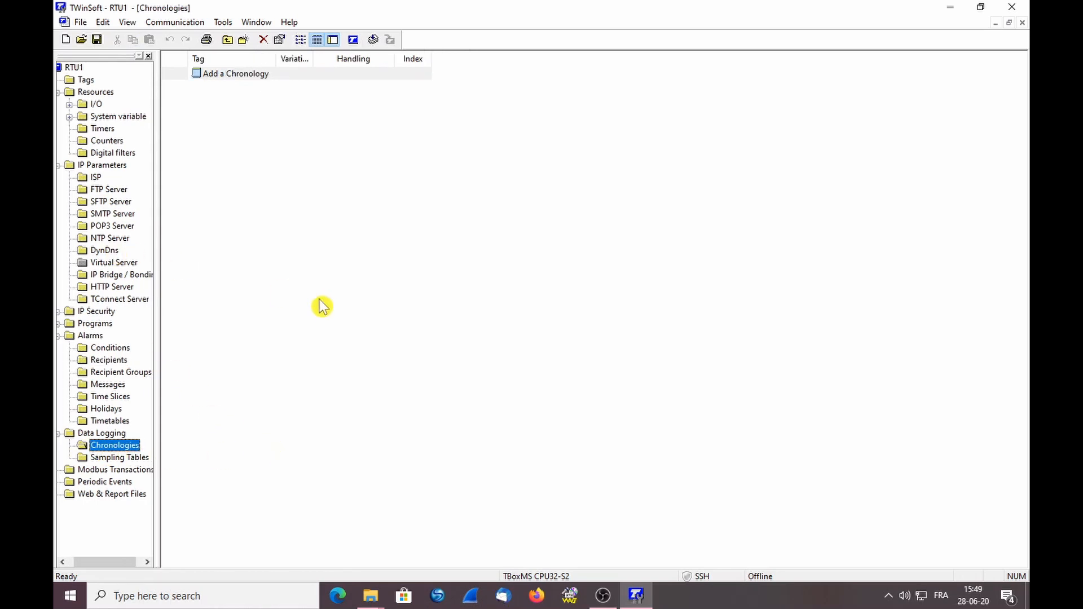
Show the Programs list with main in LADDER, widening the tree pane and Language column
{"action": "left_click", "coordinate": [58, 323]}
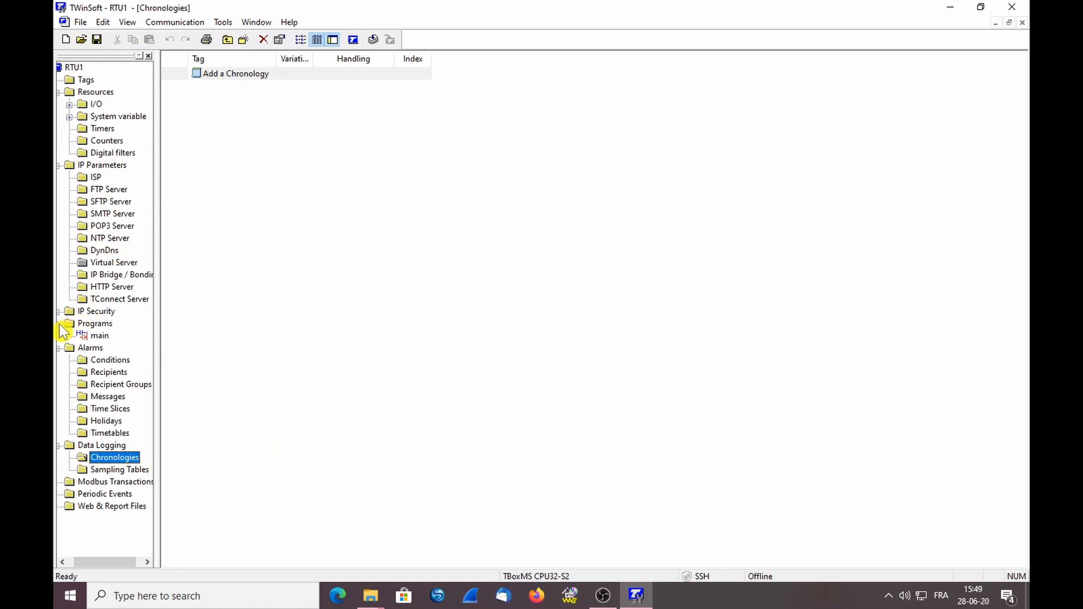
{"action": "left_click_drag", "start_coordinate": [161, 329], "coordinate": [210, 331]}
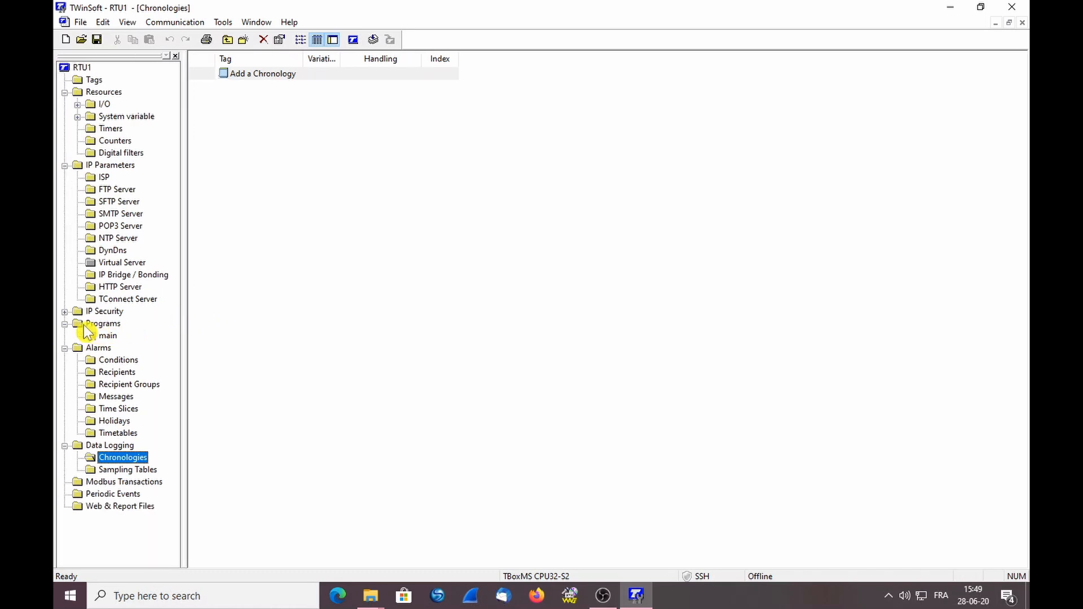
{"action": "left_click", "coordinate": [105, 325]}
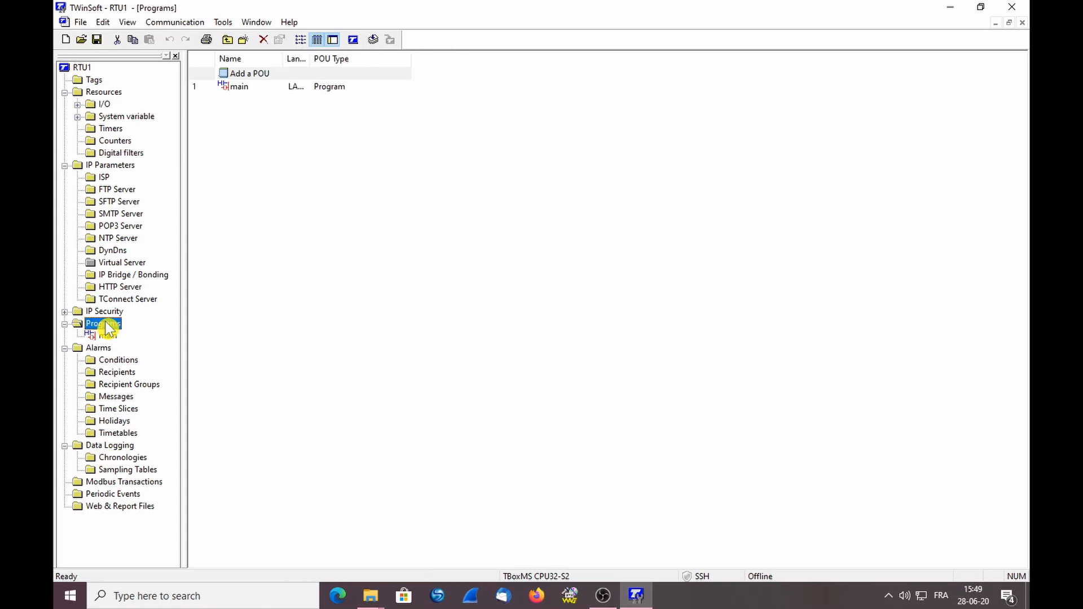
{"action": "left_click_drag", "start_coordinate": [306, 62], "coordinate": [344, 62]}
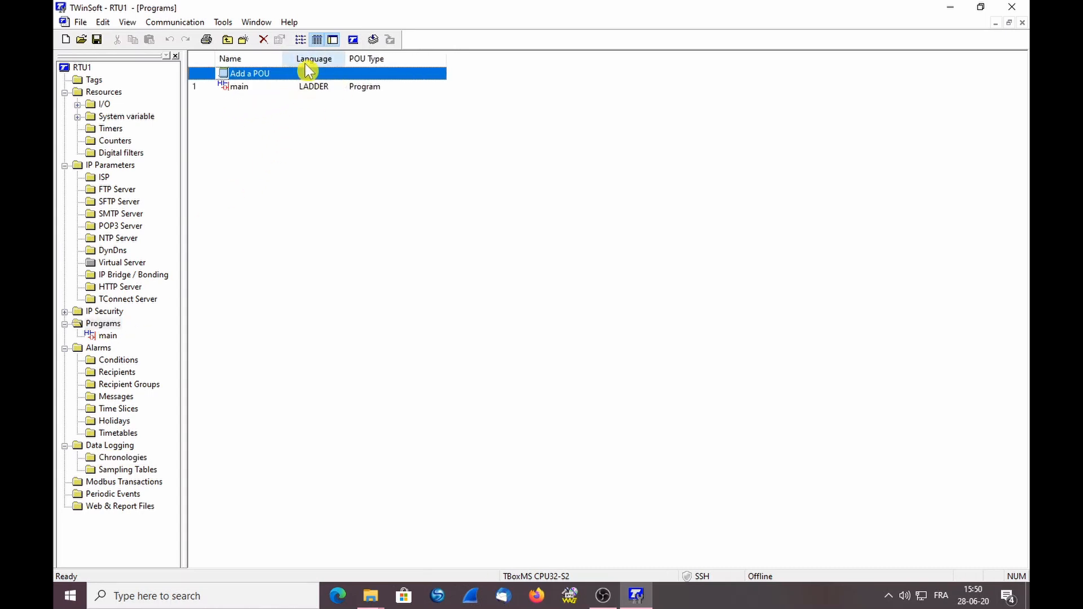
Open main in the ladder editor and try placing a contact on rung 1, then cancel it
{"action": "double_click", "coordinate": [251, 89]}
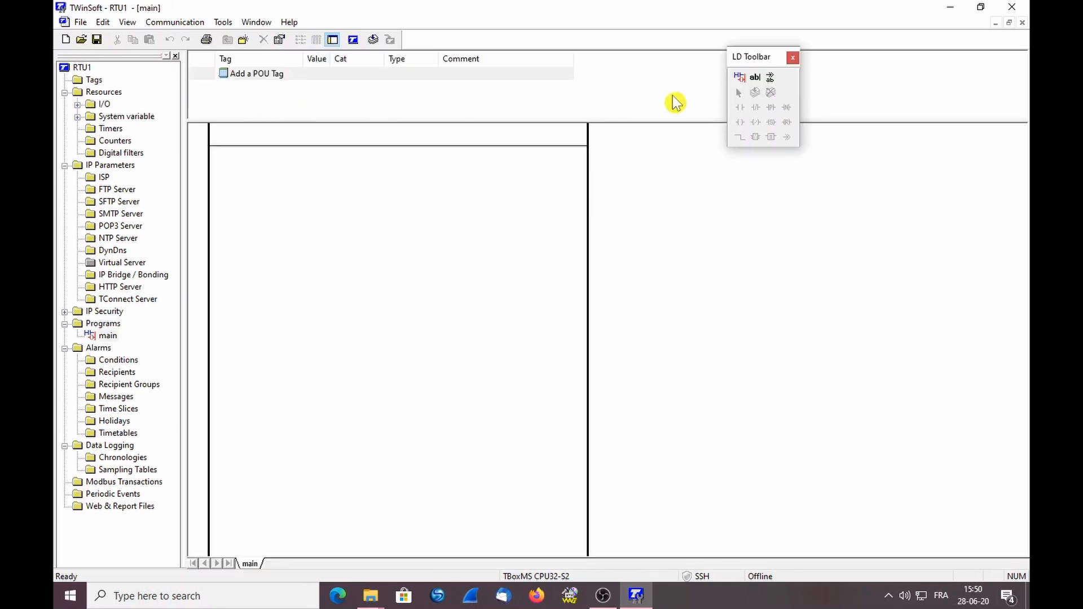
{"action": "double_click", "coordinate": [425, 173]}
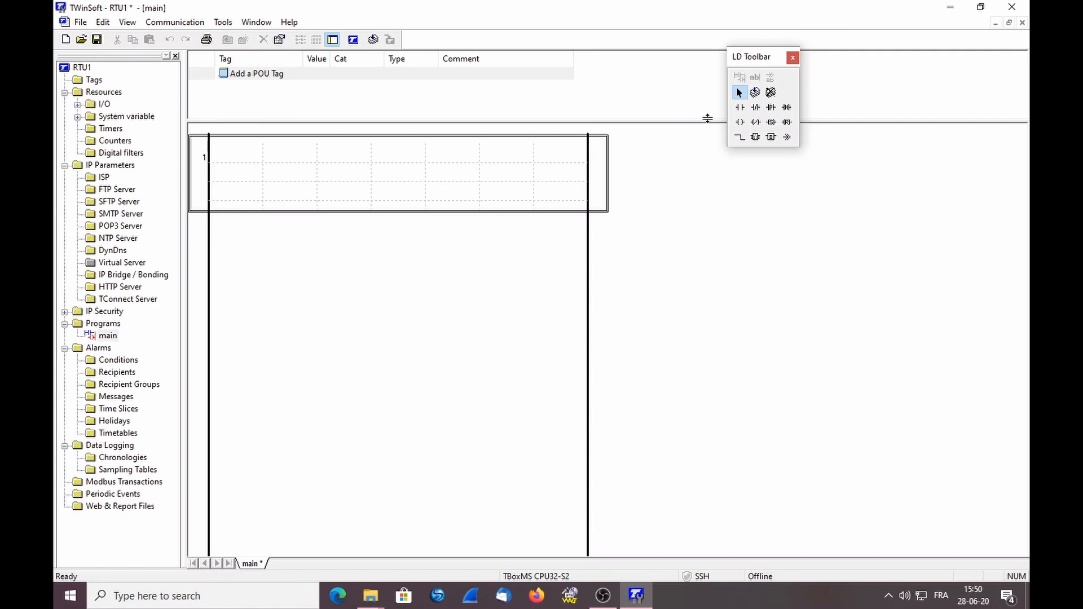
{"action": "left_click", "coordinate": [739, 107]}
{"action": "left_click", "coordinate": [240, 158]}
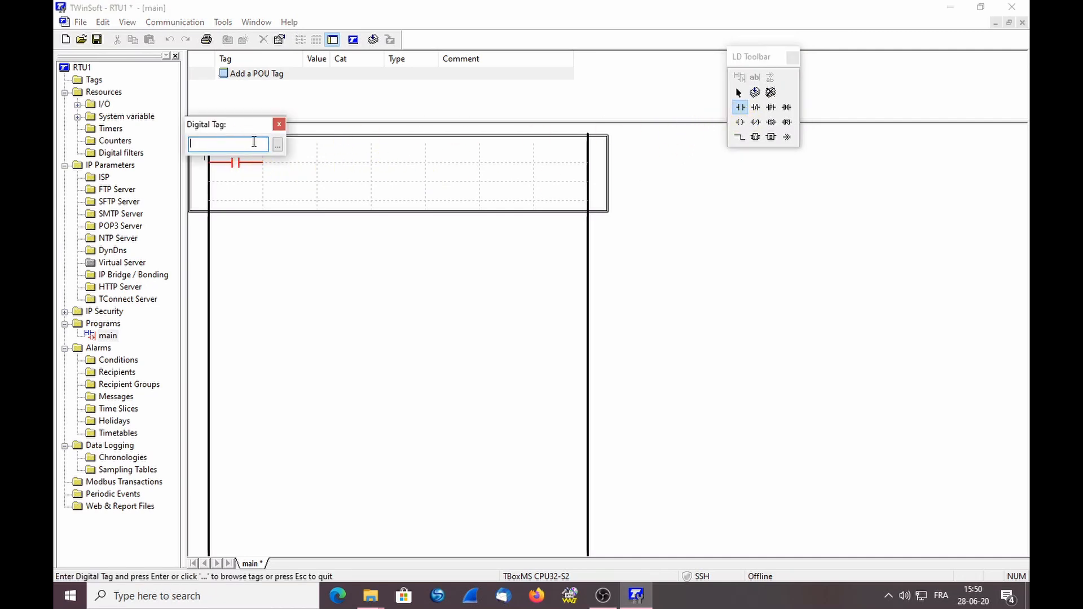
{"action": "key", "text": "Escape"}
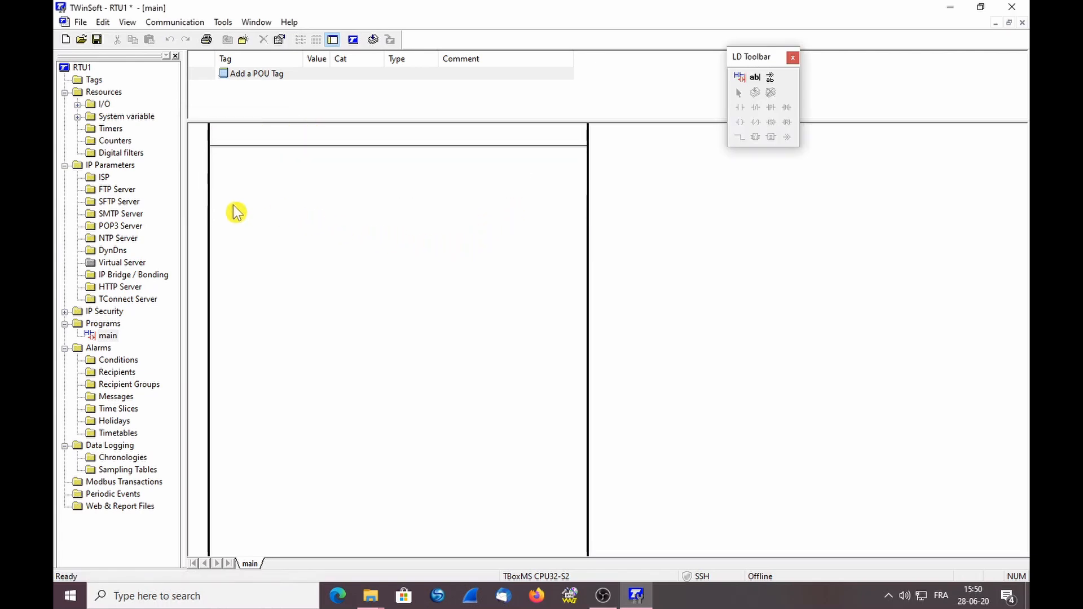
Change the main program's language from LADDER to BASIC in its POU properties
{"action": "left_click", "coordinate": [105, 323]}
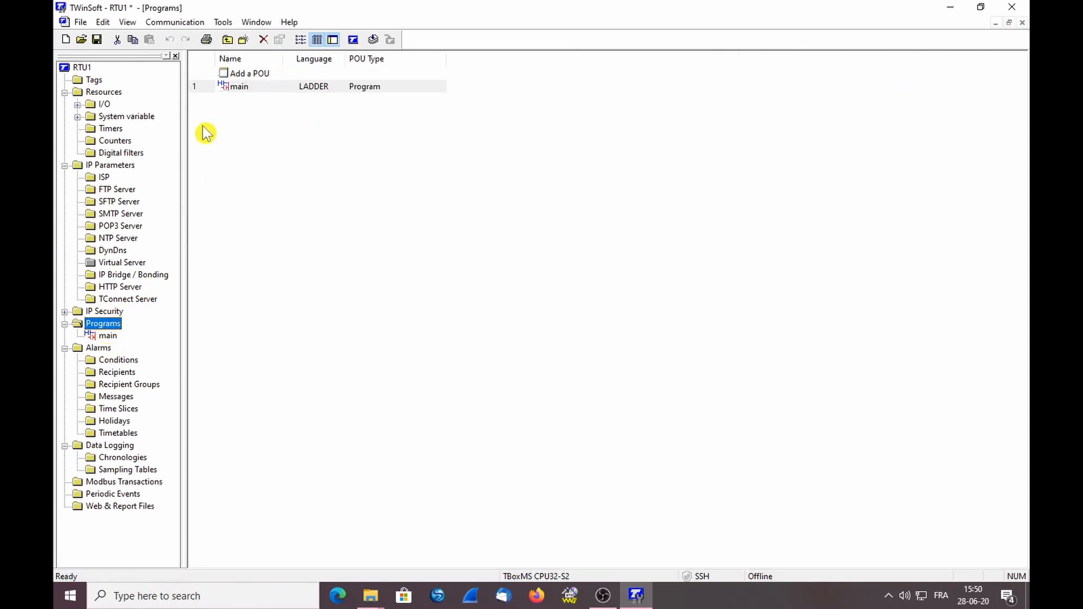
{"action": "right_click", "coordinate": [238, 88]}
{"action": "left_click", "coordinate": [280, 237]}
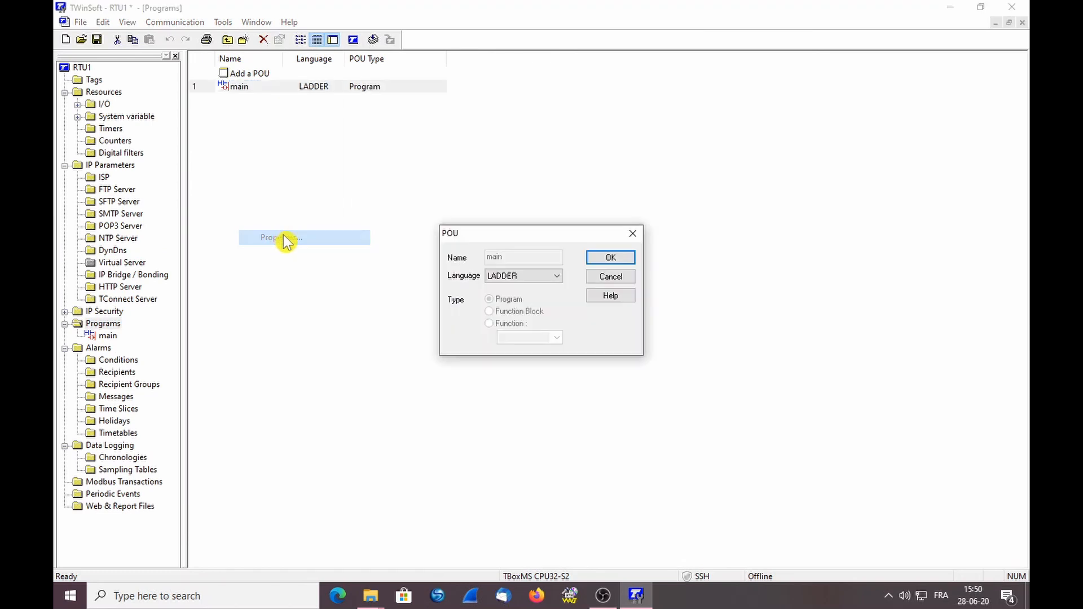
{"action": "left_click", "coordinate": [516, 278]}
{"action": "left_click", "coordinate": [517, 297]}
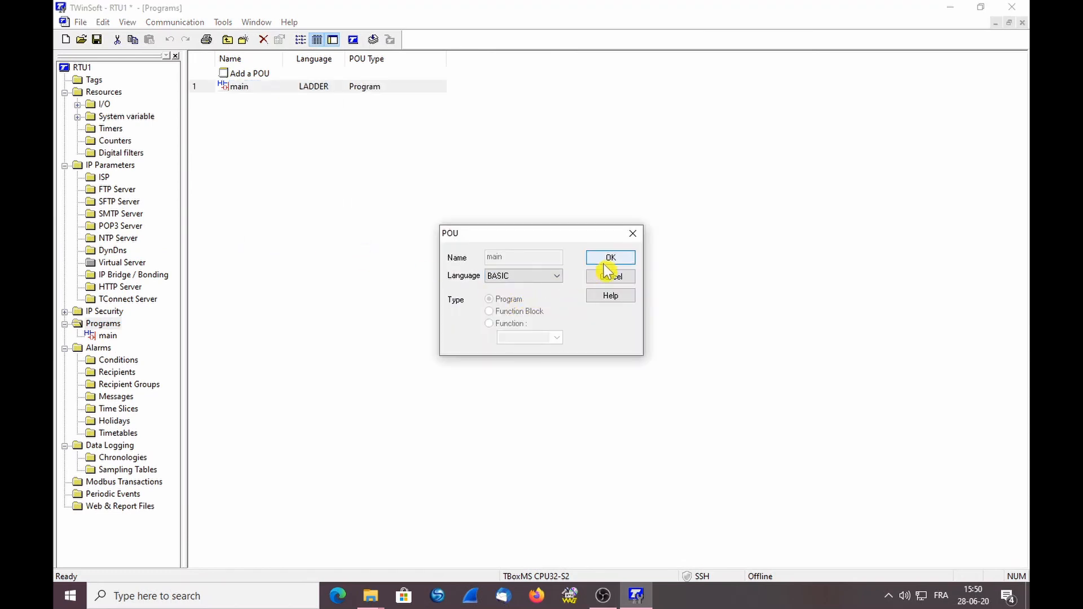
{"action": "left_click", "coordinate": [610, 257]}
Type the test line 'If this Then' in main's BASIC code, erase it, and show the Tags list
{"action": "double_click", "coordinate": [259, 90]}
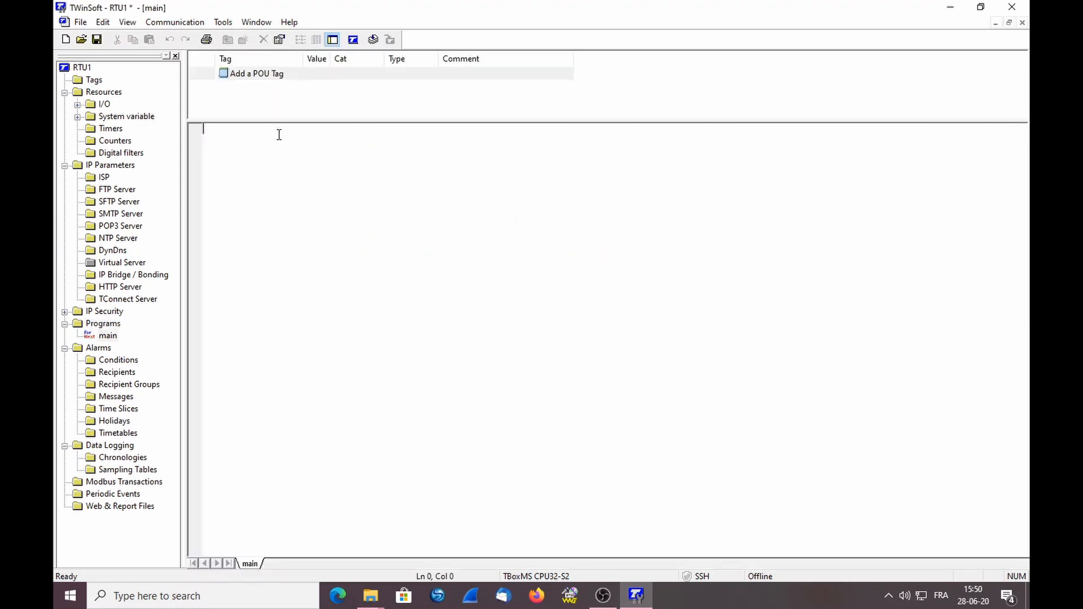
{"action": "type", "text": "If this Then"}
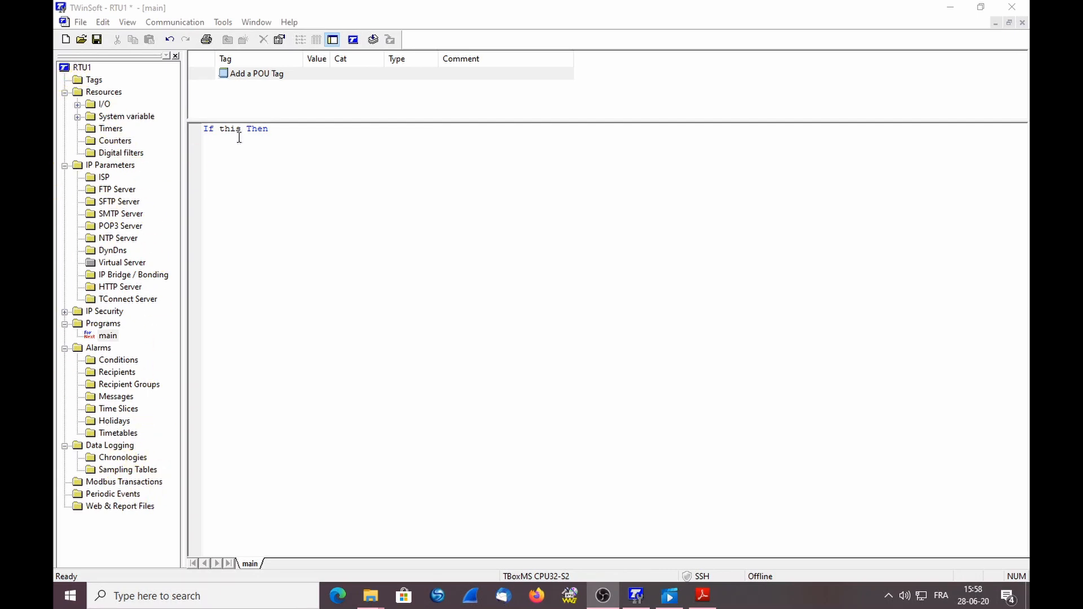
{"action": "left_click", "coordinate": [289, 131]}
{"action": "key", "text": "BackSpace"}
{"action": "key", "text": "BackSpace"}
{"action": "key", "text": "BackSpace"}
{"action": "key", "text": "BackSpace"}
{"action": "key", "text": "BackSpace"}
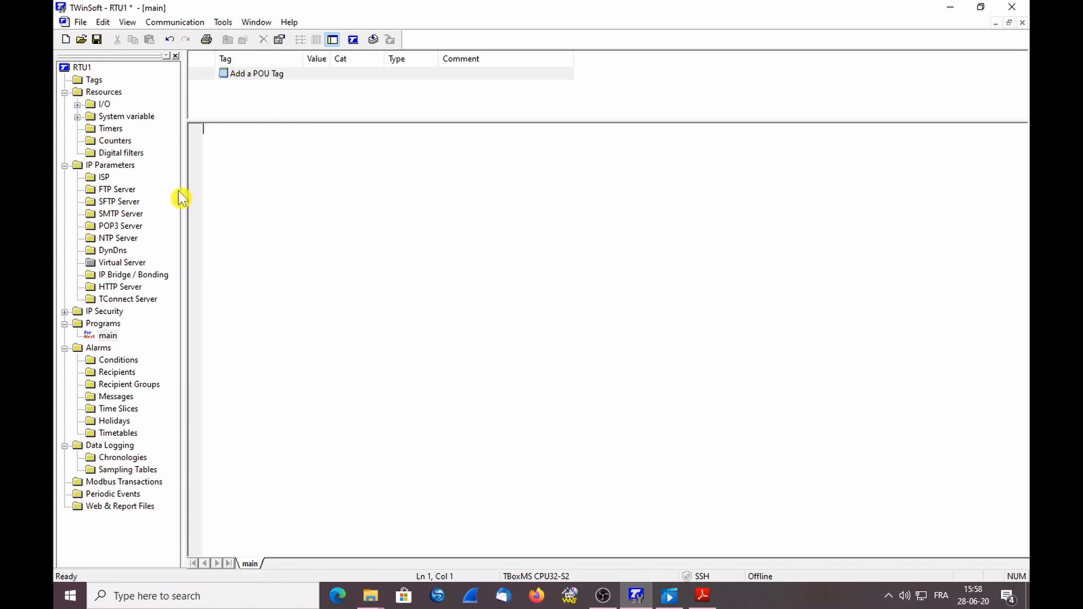
{"action": "left_click", "coordinate": [111, 81]}
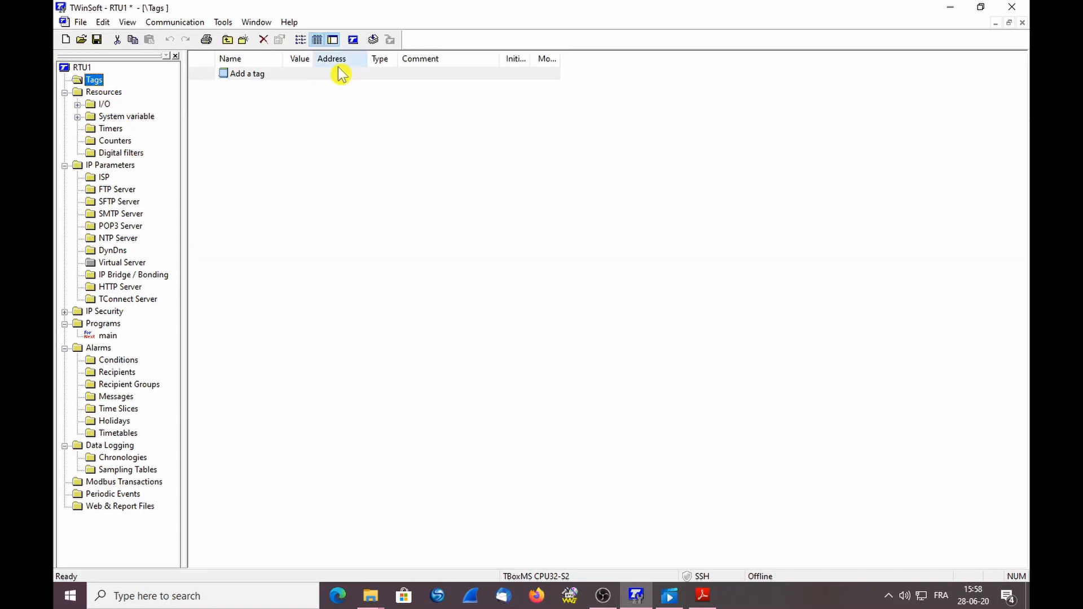
Rename the RTU from RTU1 to John in RTU Properties, keeping TBoxMS CPU32-S2 as its type
{"action": "left_click", "coordinate": [354, 41]}
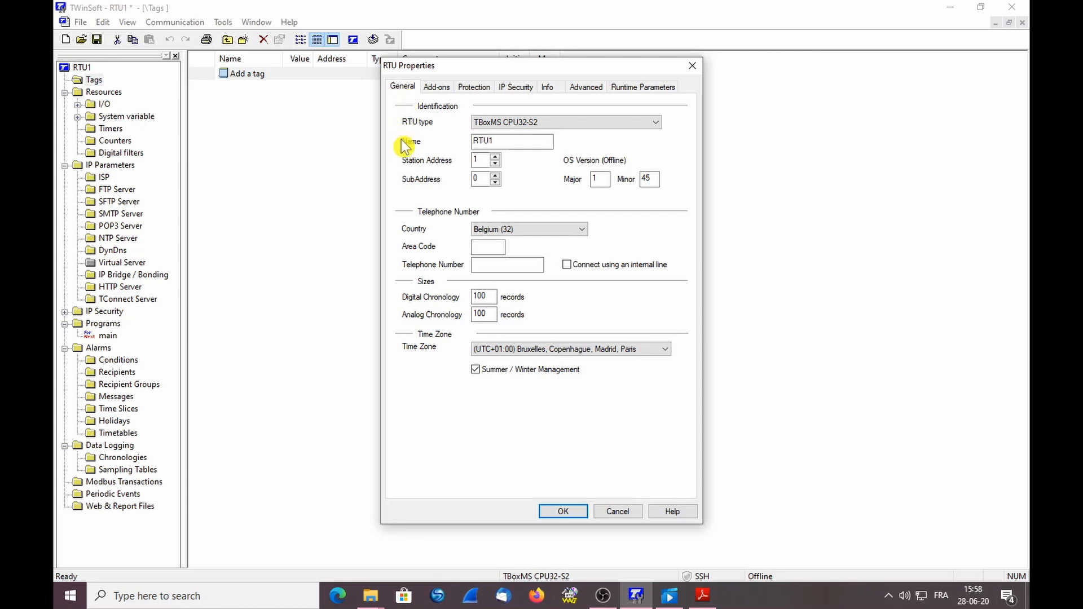
{"action": "double_click", "coordinate": [513, 140]}
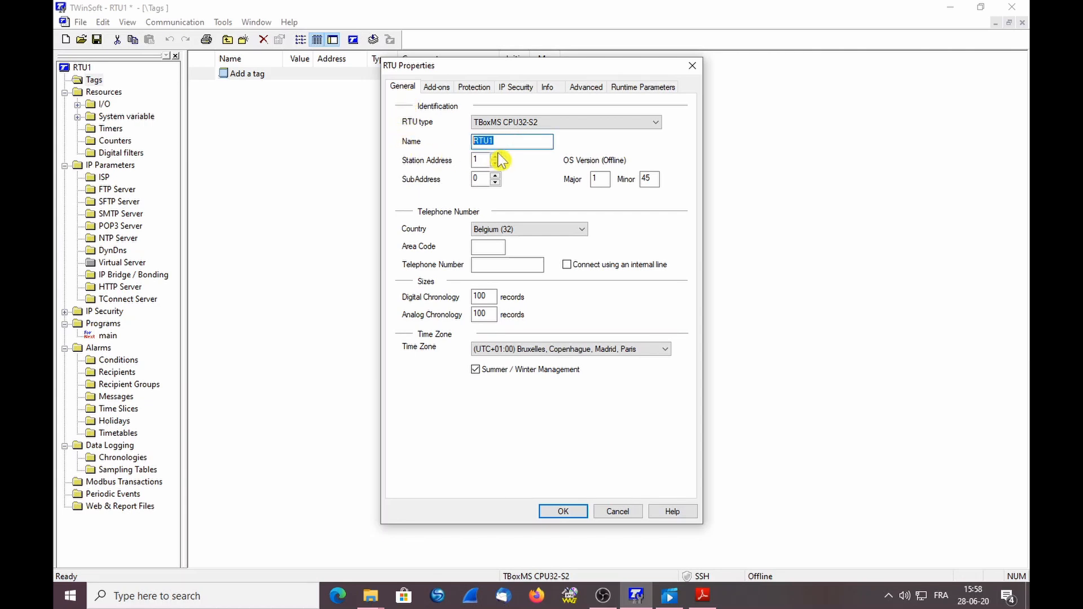
{"action": "type", "text": "John"}
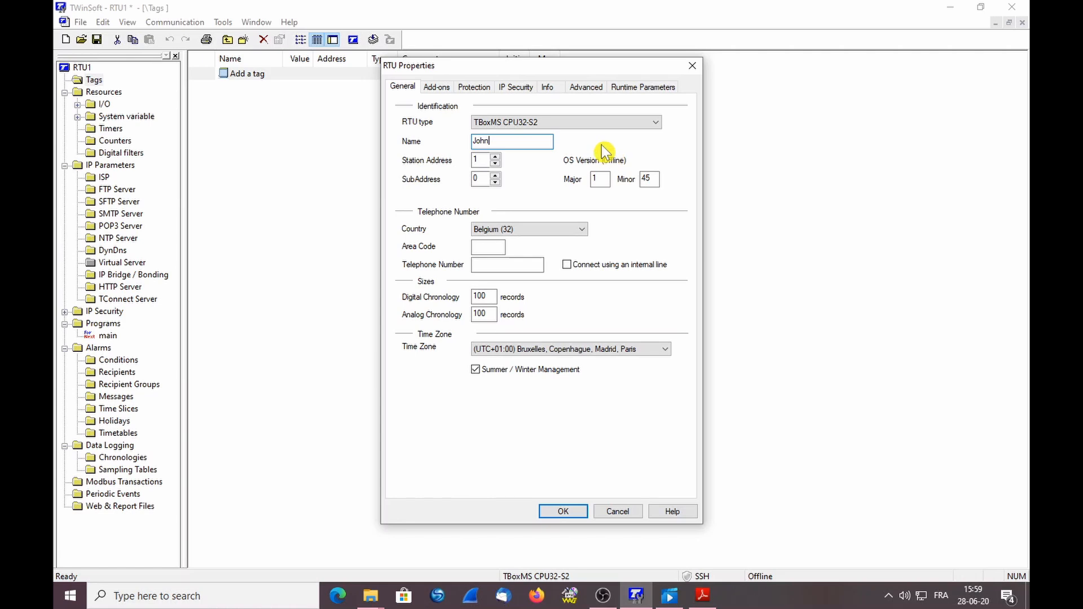
{"action": "left_click", "coordinate": [541, 122]}
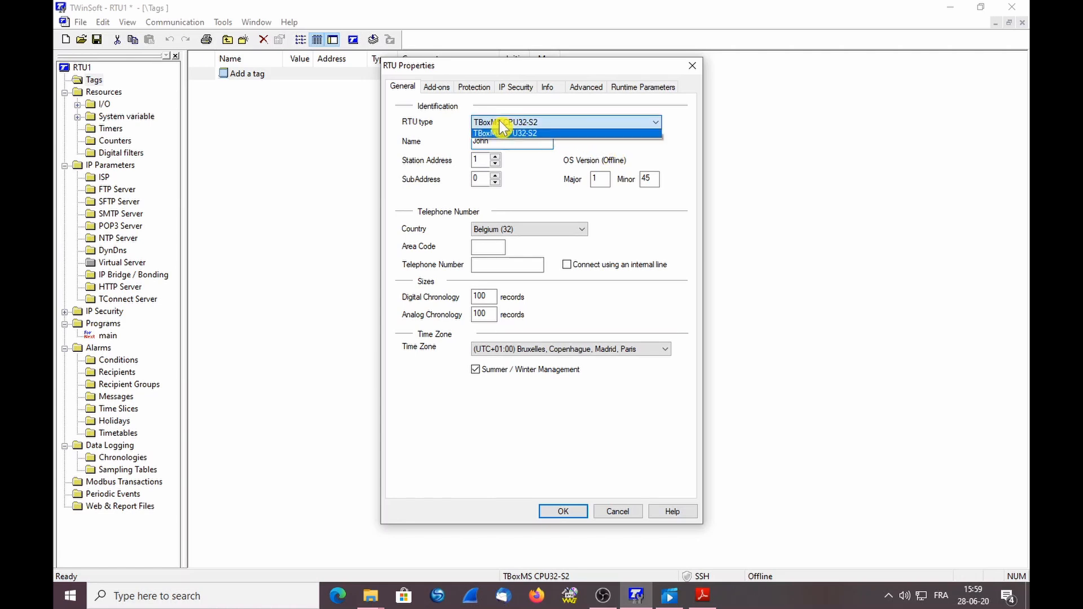
{"action": "left_click", "coordinate": [561, 122]}
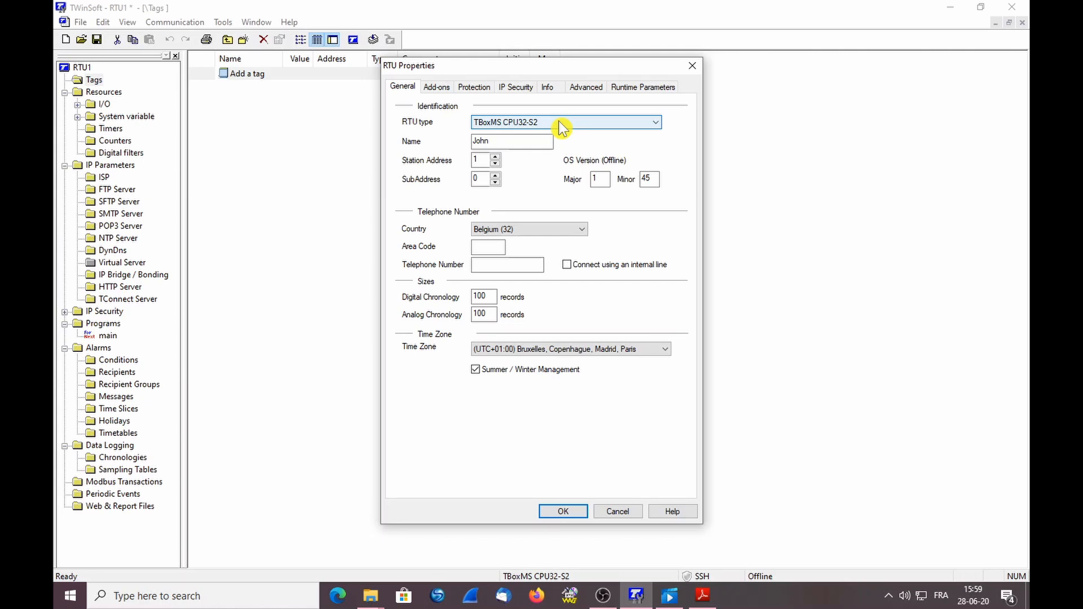
{"action": "left_click", "coordinate": [559, 121]}
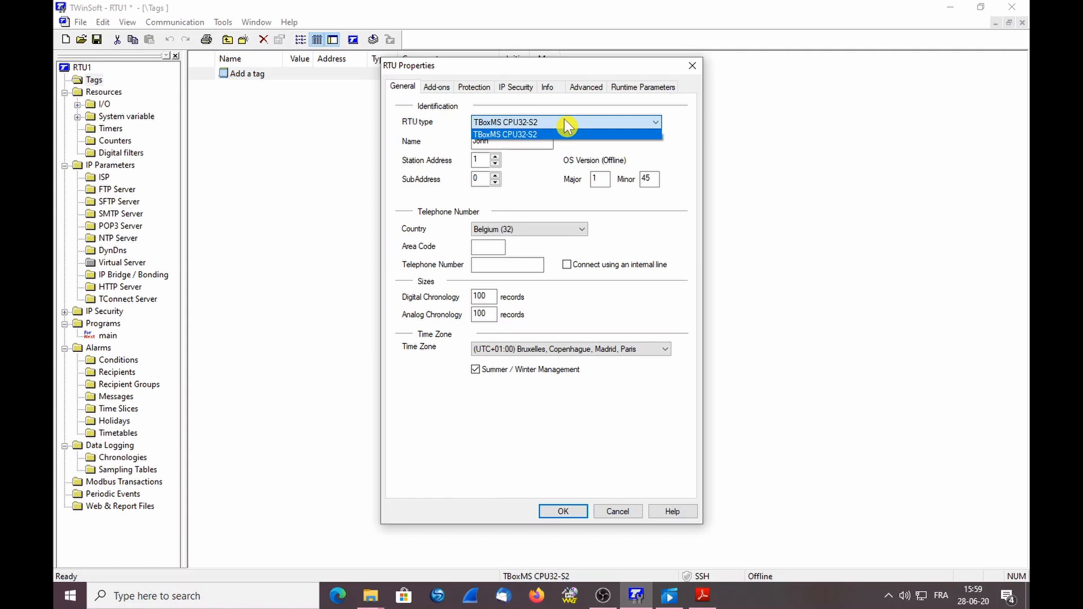
{"action": "left_click", "coordinate": [568, 148]}
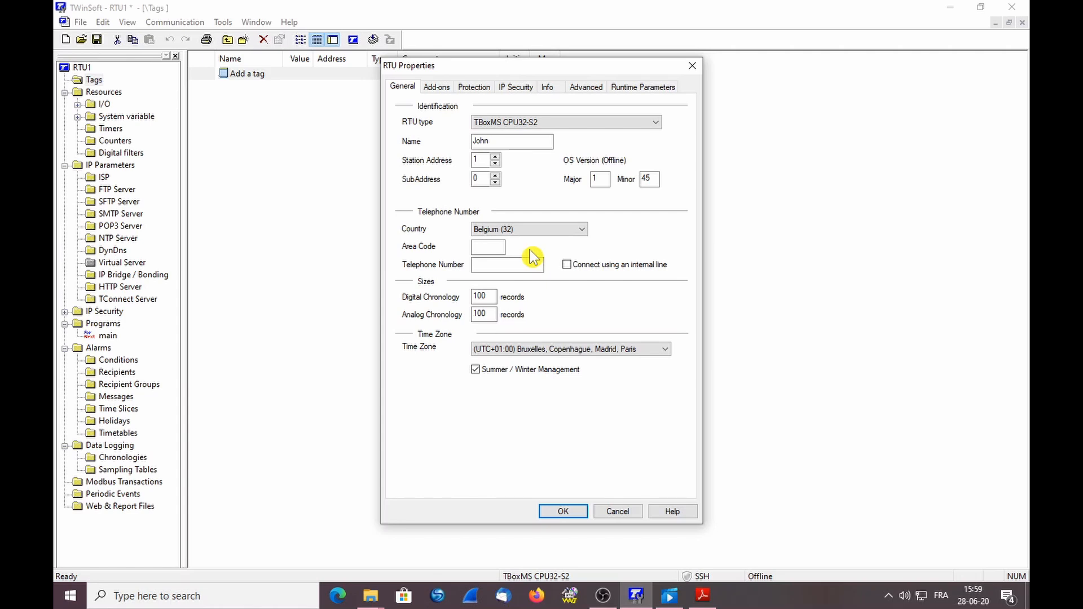
{"action": "left_click", "coordinate": [703, 596]}
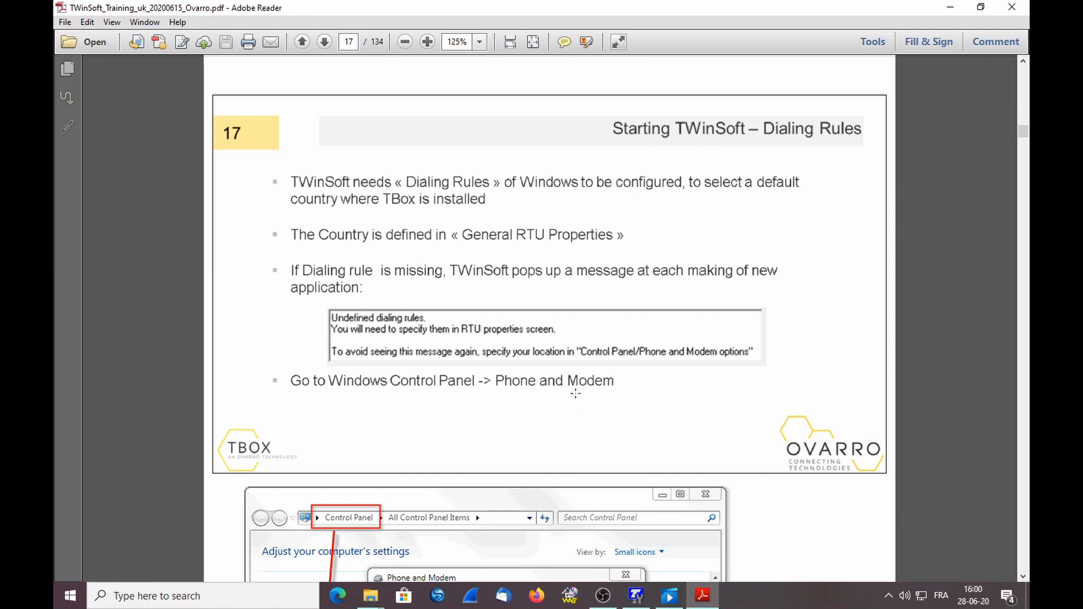
{"action": "scroll", "coordinate": [541, 386], "scroll_direction": "down", "scroll_amount": 5}
{"action": "scroll", "coordinate": [542, 384], "scroll_direction": "down", "scroll_amount": 4}
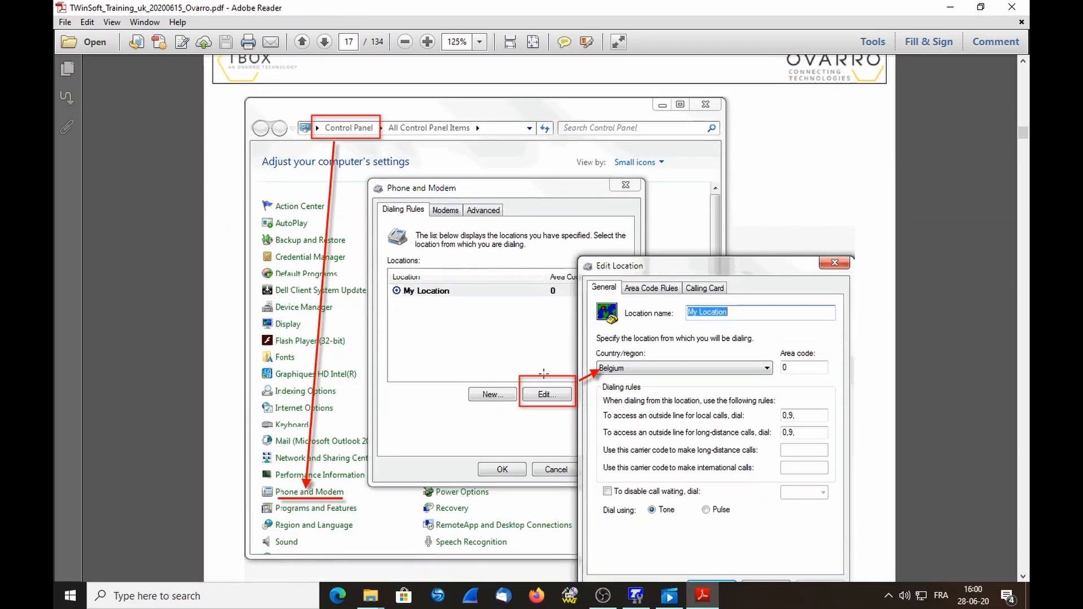
{"action": "scroll", "coordinate": [543, 374], "scroll_direction": "up", "scroll_amount": 1}
{"action": "scroll", "coordinate": [543, 374], "scroll_direction": "up", "scroll_amount": 4}
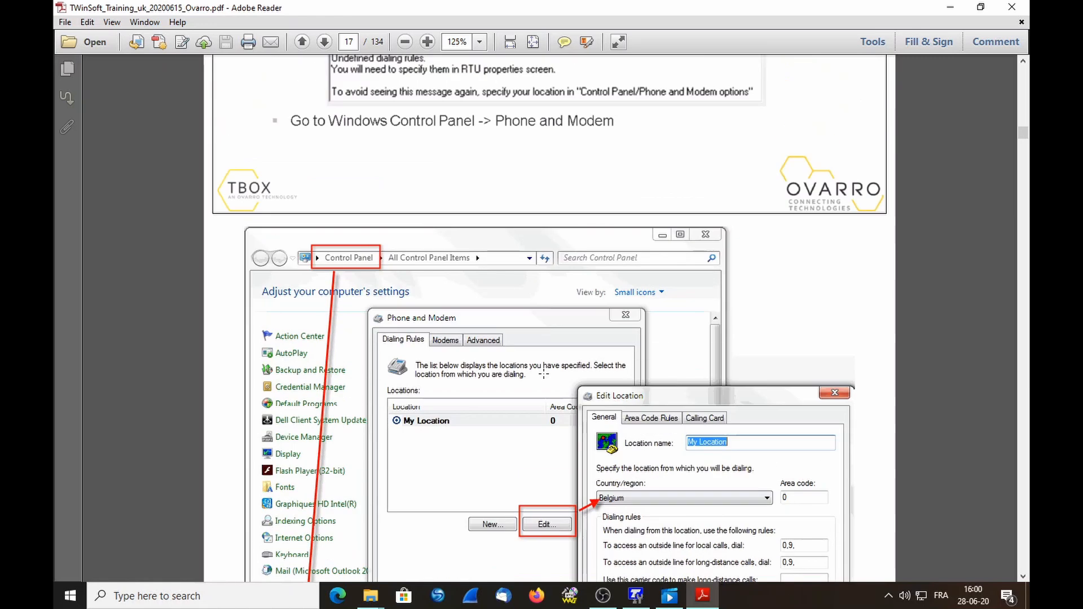
{"action": "scroll", "coordinate": [541, 378], "scroll_direction": "up", "scroll_amount": 4}
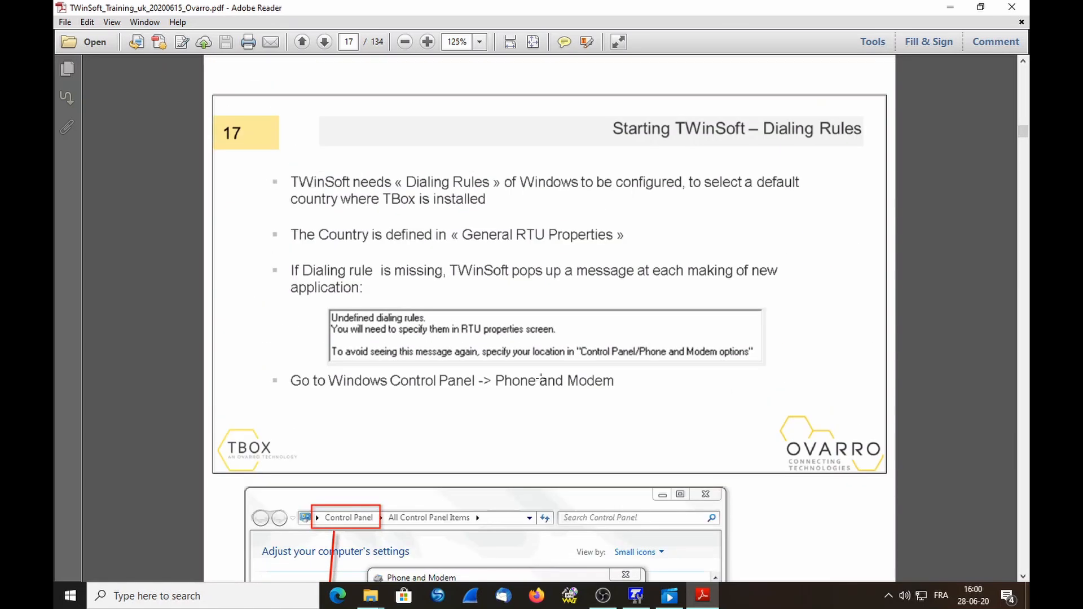
{"action": "left_click", "coordinate": [636, 595]}
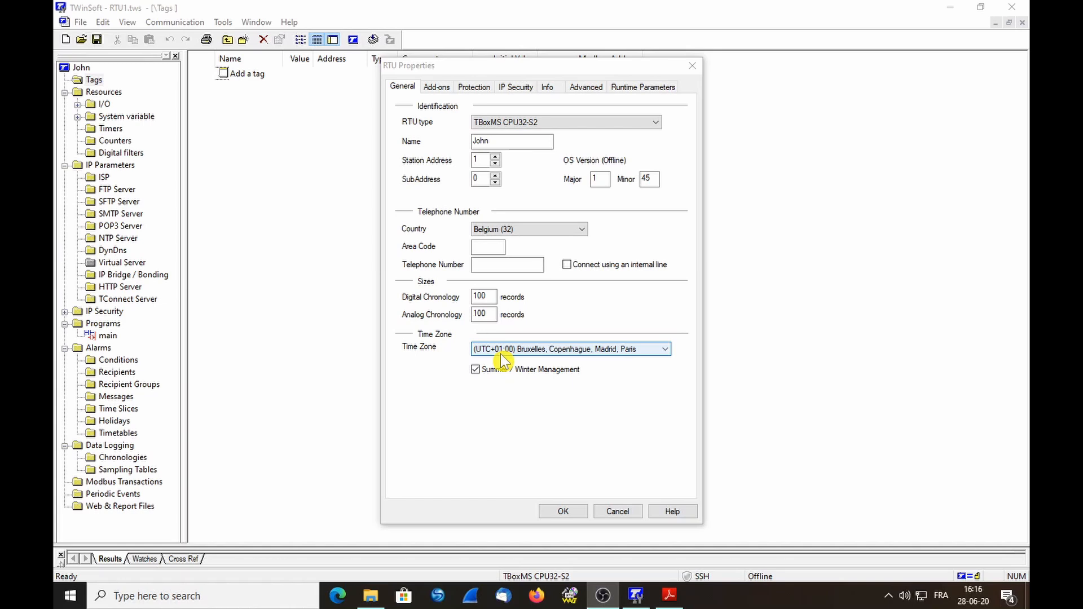
Apply the RTU name John, collapse all five project tree branches, and bring up the training PDF
{"action": "left_click", "coordinate": [562, 510]}
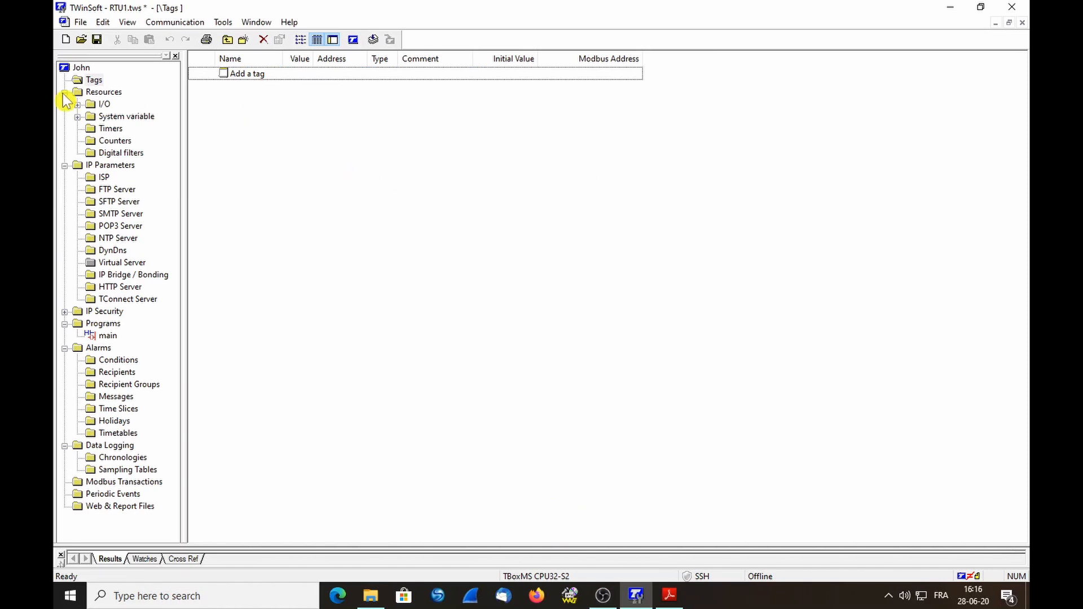
{"action": "left_click", "coordinate": [65, 92]}
{"action": "left_click", "coordinate": [65, 105]}
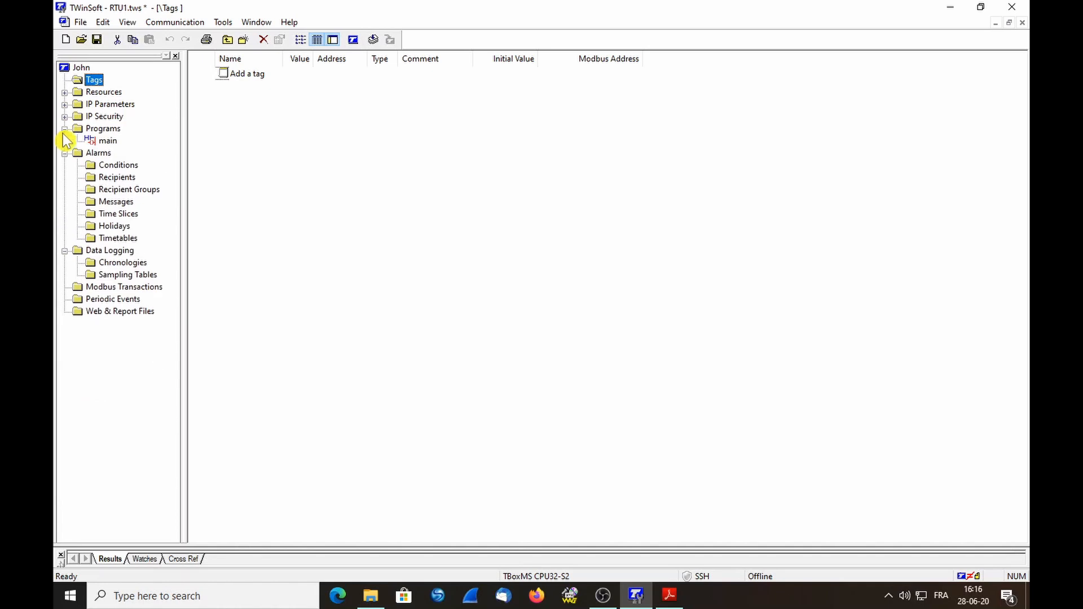
{"action": "left_click", "coordinate": [64, 129]}
{"action": "left_click", "coordinate": [64, 140]}
{"action": "left_click", "coordinate": [65, 152]}
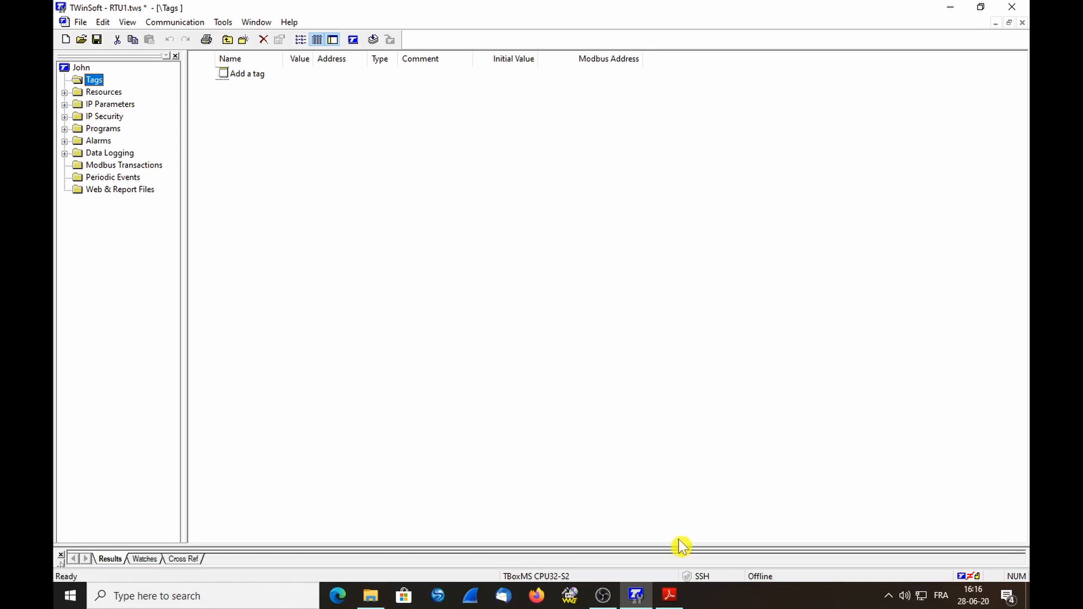
{"action": "left_click", "coordinate": [672, 600]}
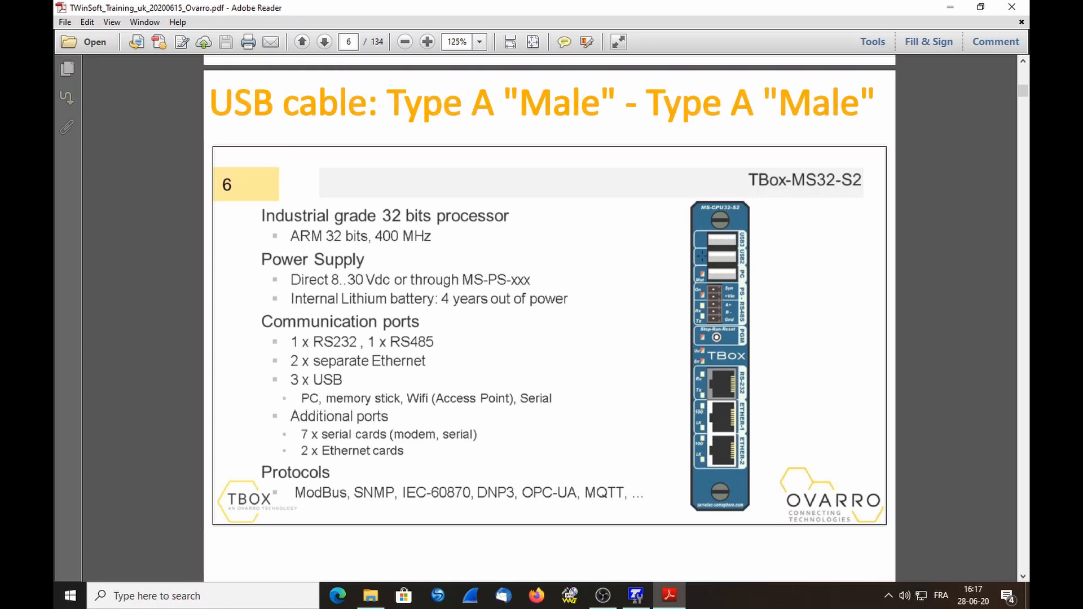
Mark the PC USB port on page 6 and the TBox-LT2 image on page 8, then return to TWinSoft
{"action": "left_click_drag", "start_coordinate": [697, 265], "coordinate": [752, 285]}
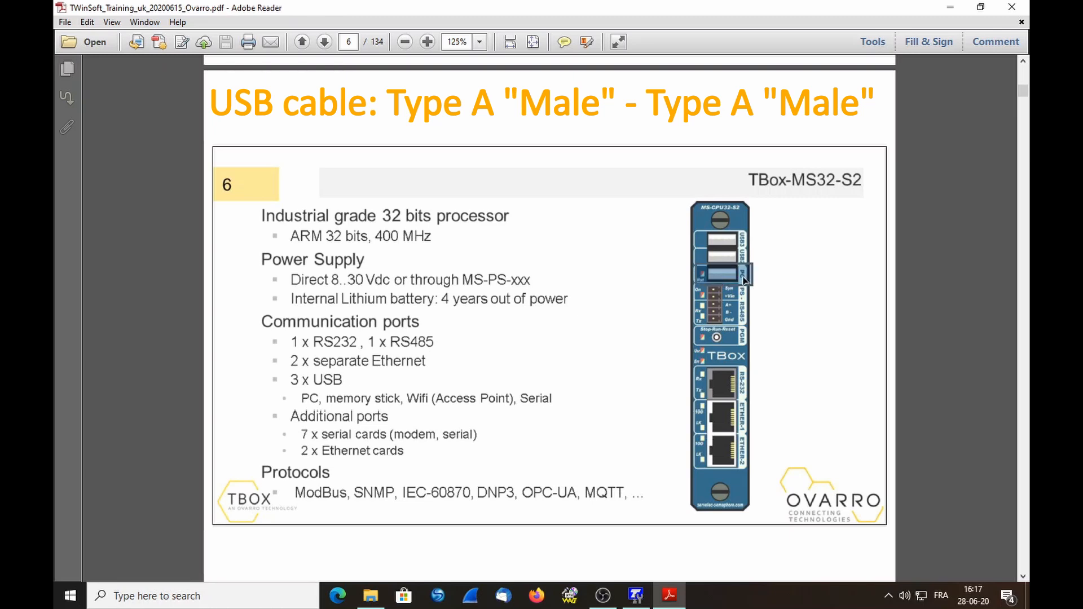
{"action": "scroll", "coordinate": [1025, 321], "scroll_direction": "down", "scroll_amount": 15}
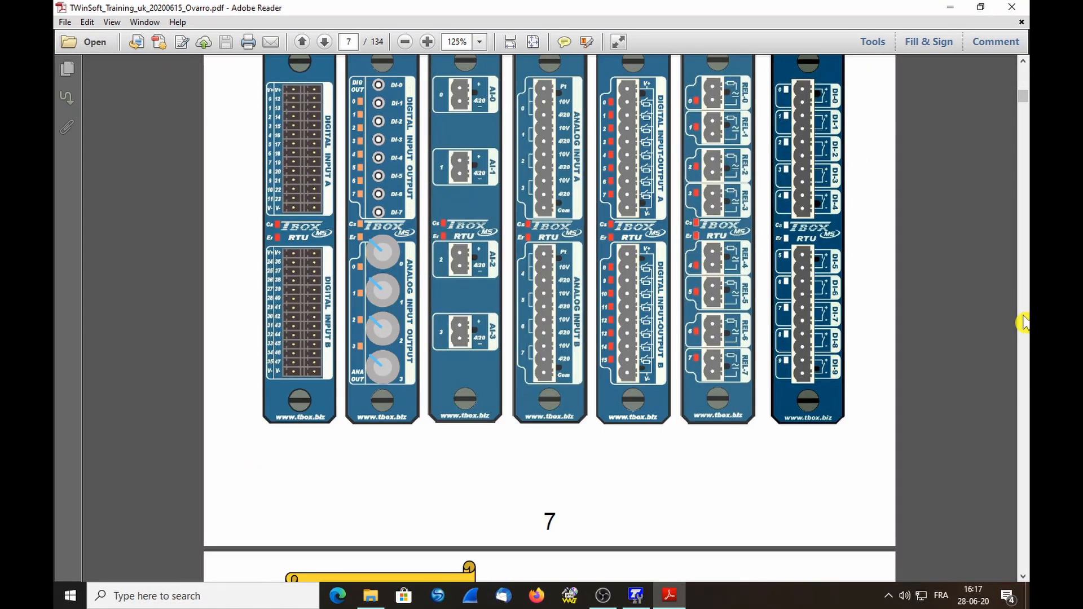
{"action": "scroll", "coordinate": [1023, 323], "scroll_direction": "down", "scroll_amount": 8}
{"action": "left_click_drag", "start_coordinate": [694, 280], "coordinate": [826, 9]}
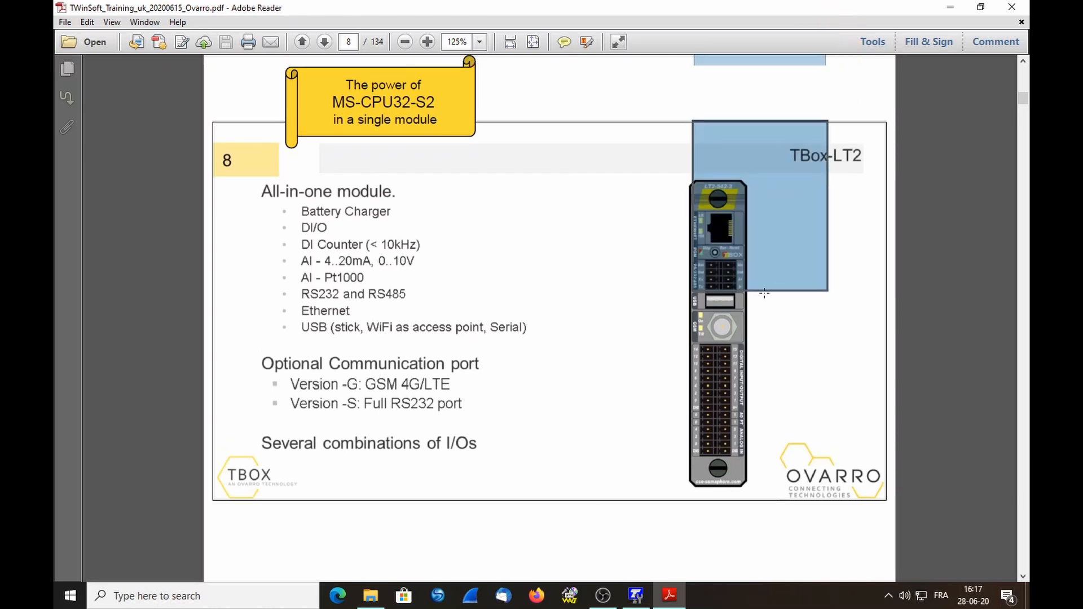
{"action": "left_click", "coordinate": [724, 299]}
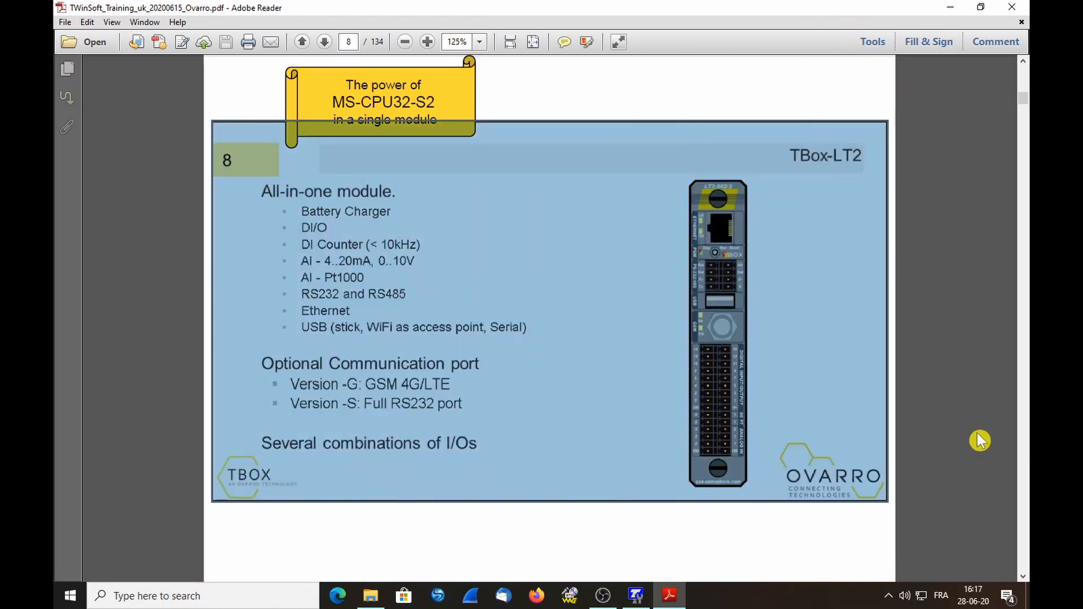
{"action": "left_click", "coordinate": [634, 599]}
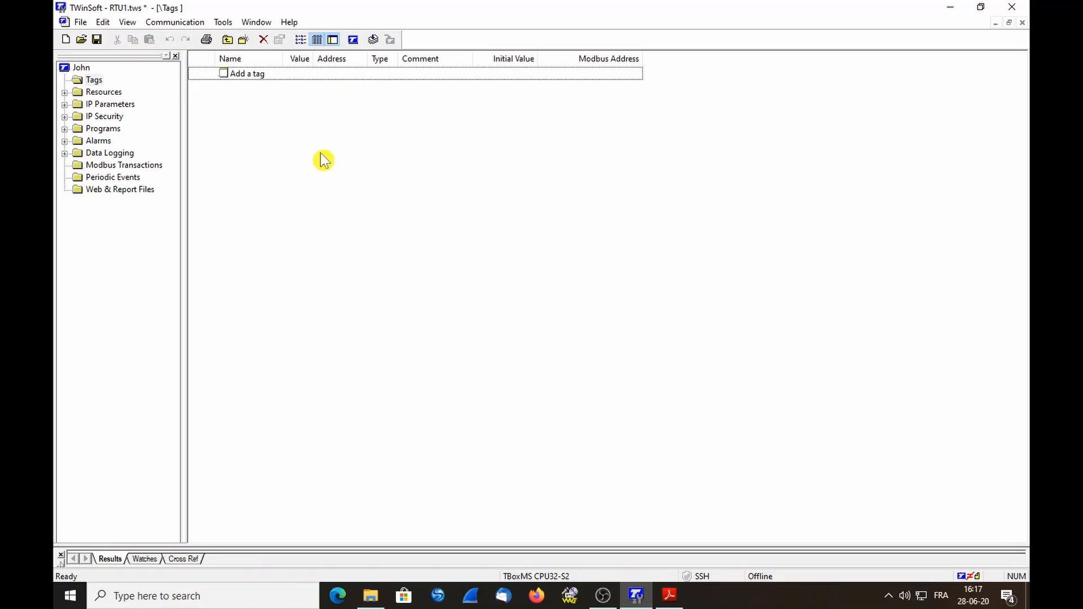
Set the PC communication to USB so TWinSoft goes online with the RTU as Engineer
{"action": "left_click", "coordinate": [182, 27]}
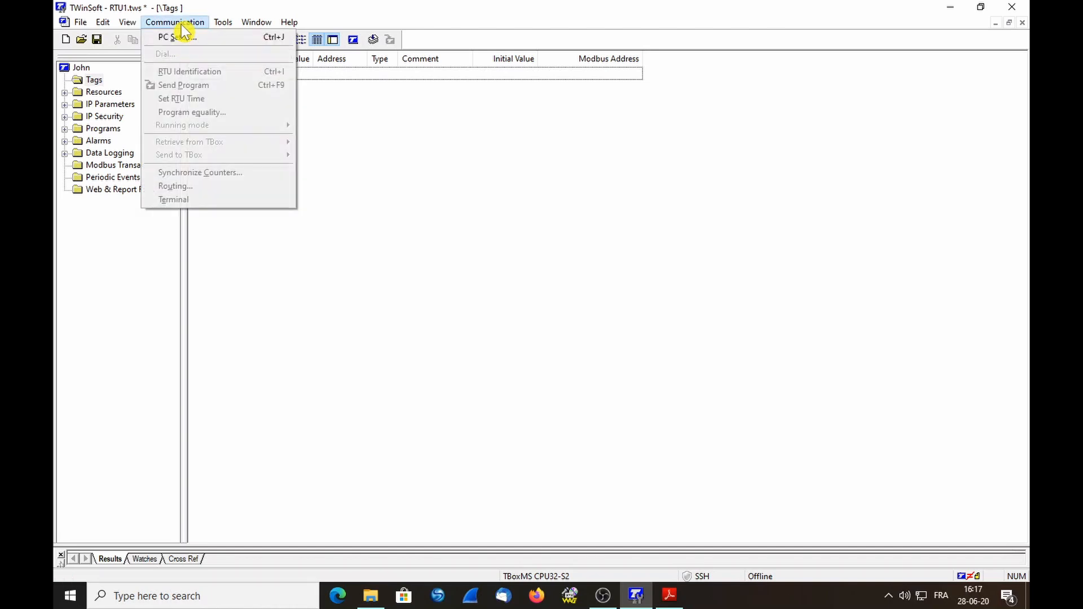
{"action": "left_click", "coordinate": [221, 41]}
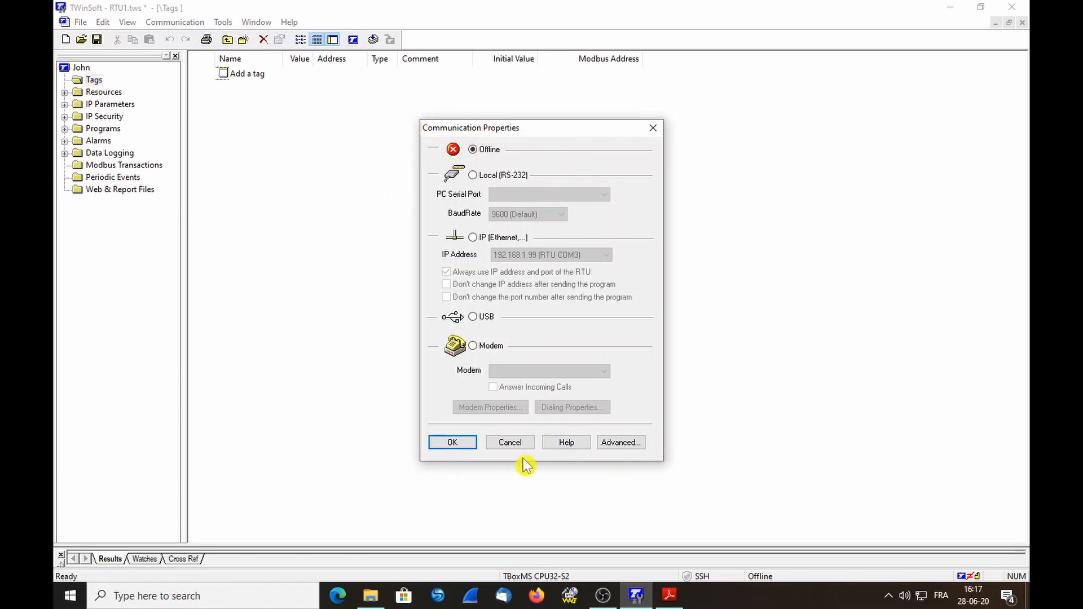
{"action": "left_click", "coordinate": [473, 316]}
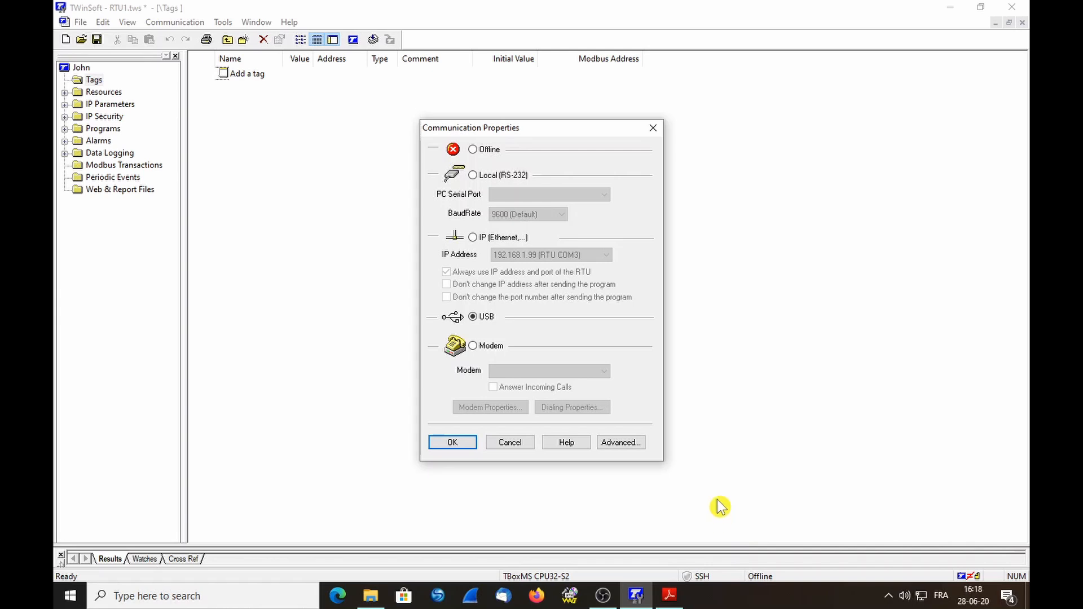
{"action": "left_click", "coordinate": [452, 442]}
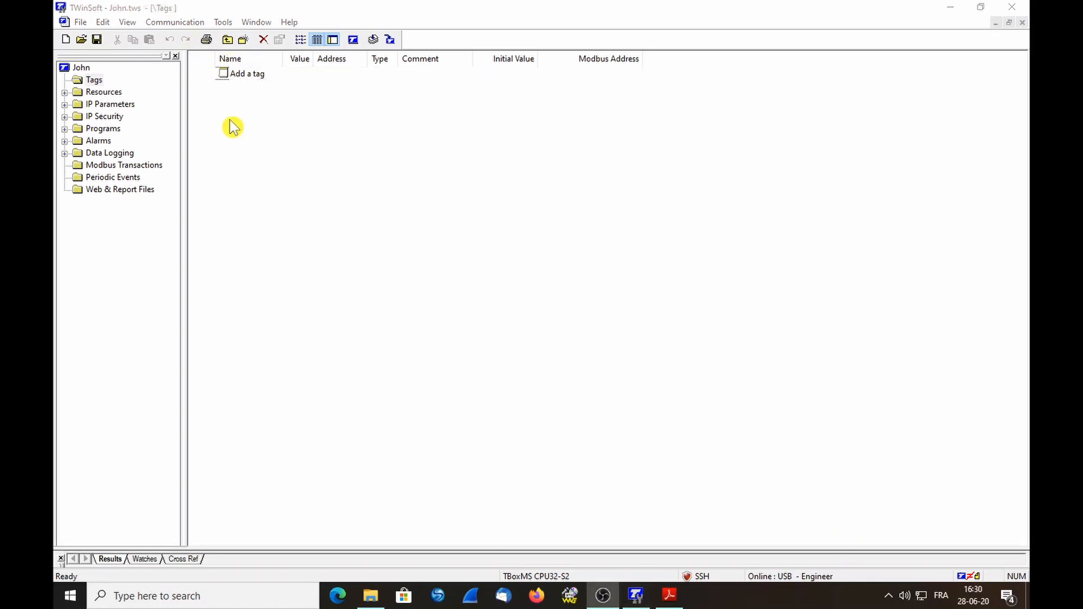
{"action": "left_click", "coordinate": [176, 23]}
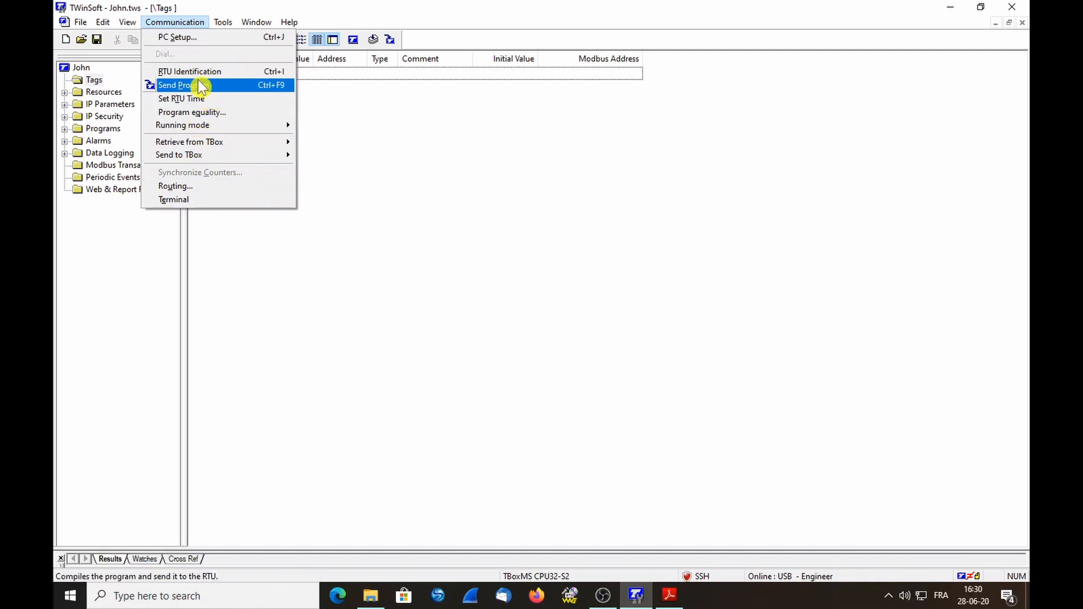
{"action": "left_click", "coordinate": [217, 79]}
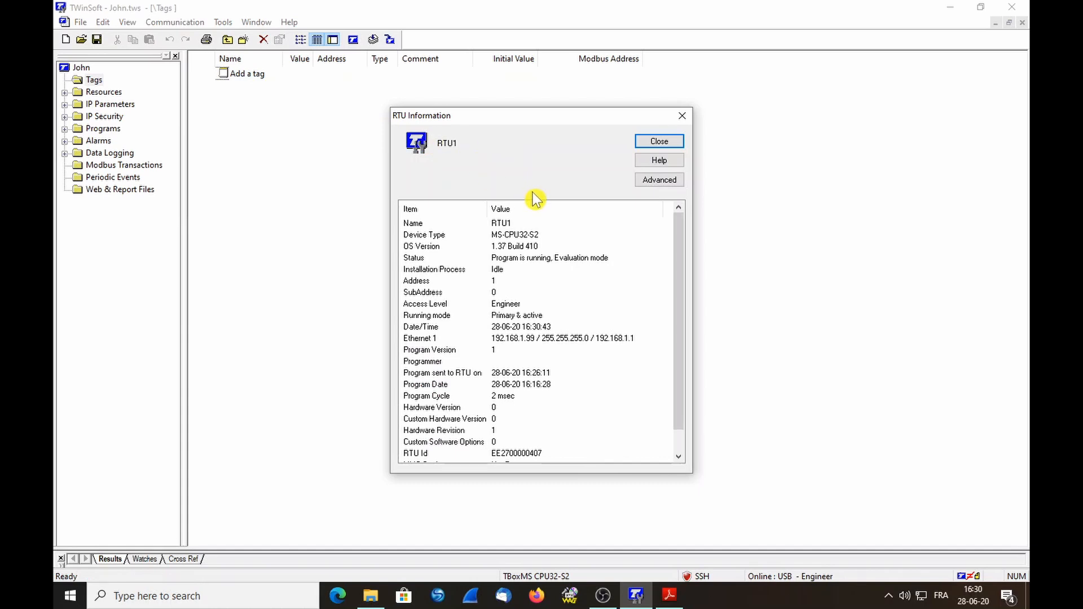
{"action": "left_click", "coordinate": [523, 225]}
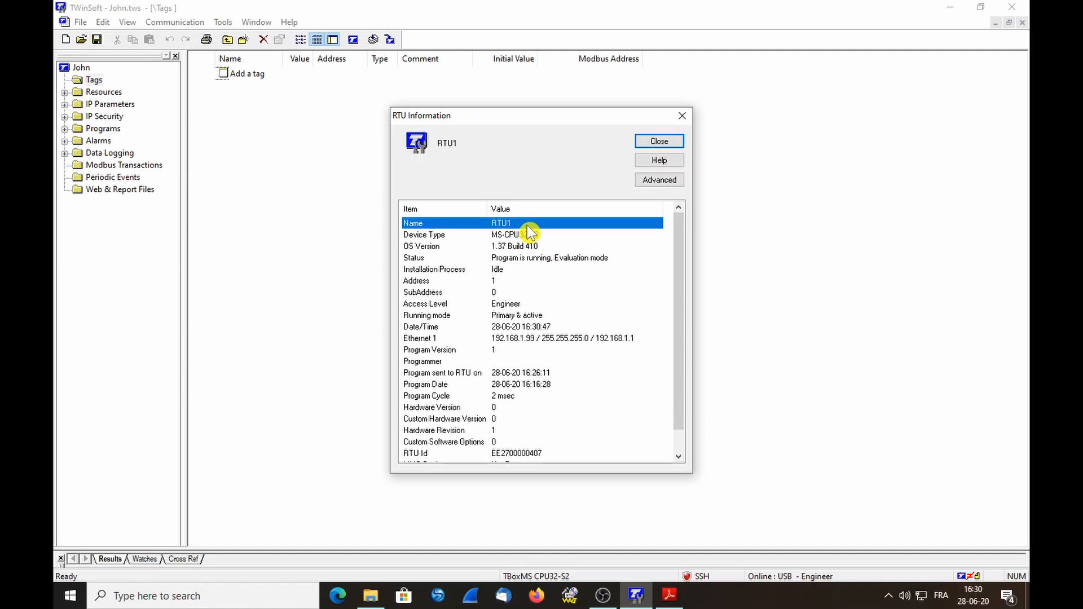
{"action": "left_click", "coordinate": [583, 236]}
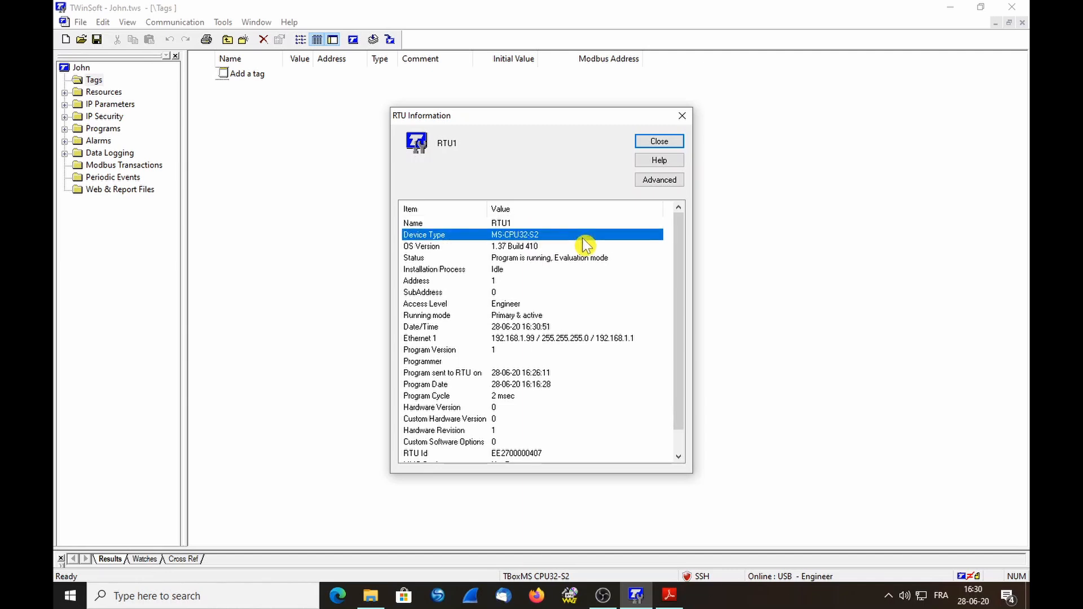
{"action": "left_click", "coordinate": [582, 247]}
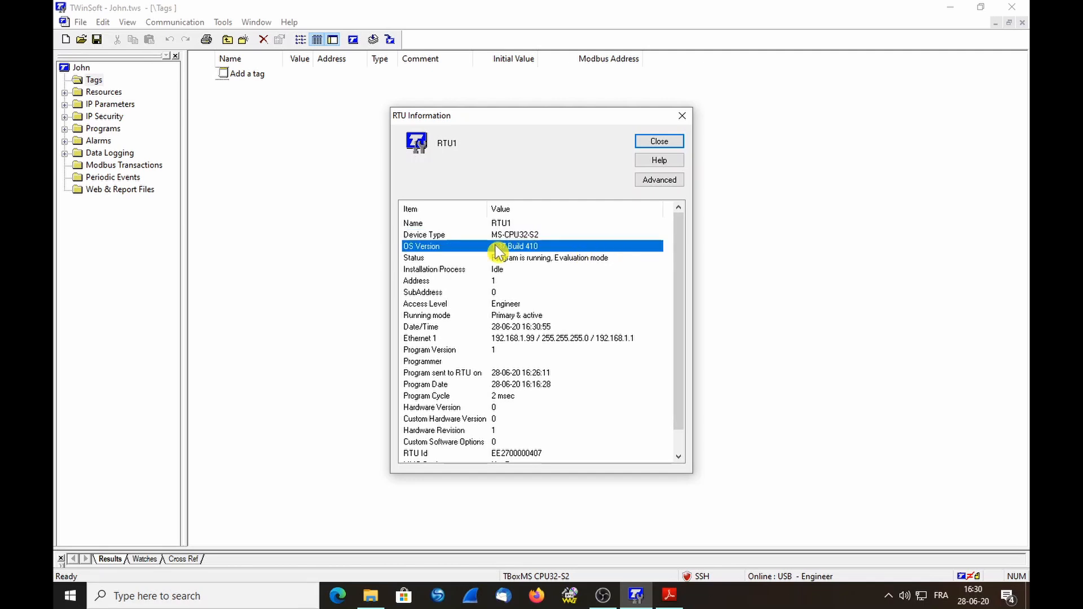
{"action": "left_click", "coordinate": [435, 258]}
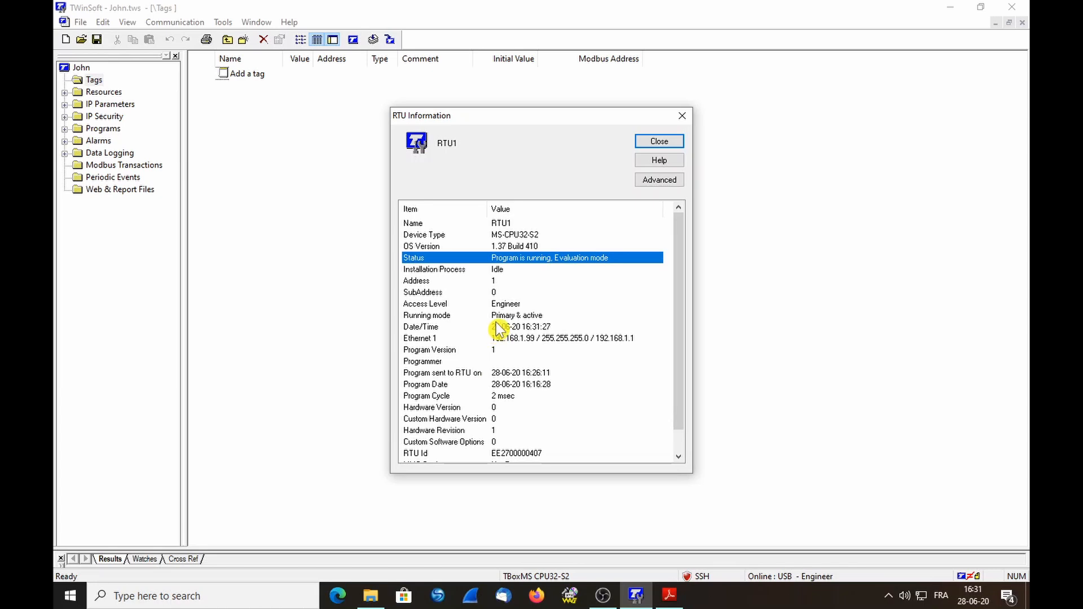
{"action": "left_click", "coordinate": [656, 145]}
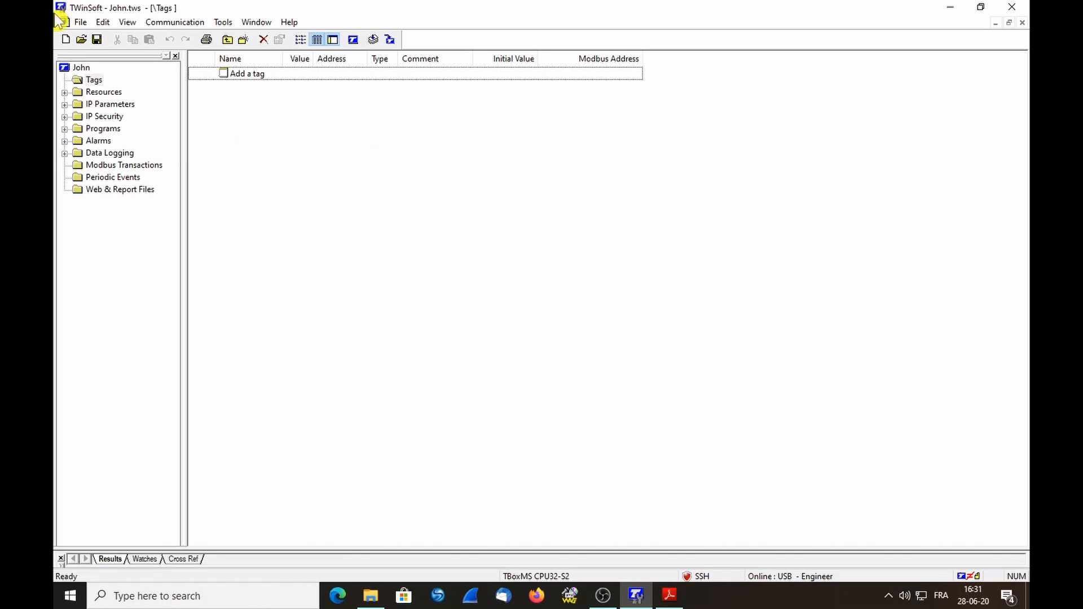
Use Save As to store the project in Training Videos, renaming RTU1 to John.tws
{"action": "left_click", "coordinate": [82, 23]}
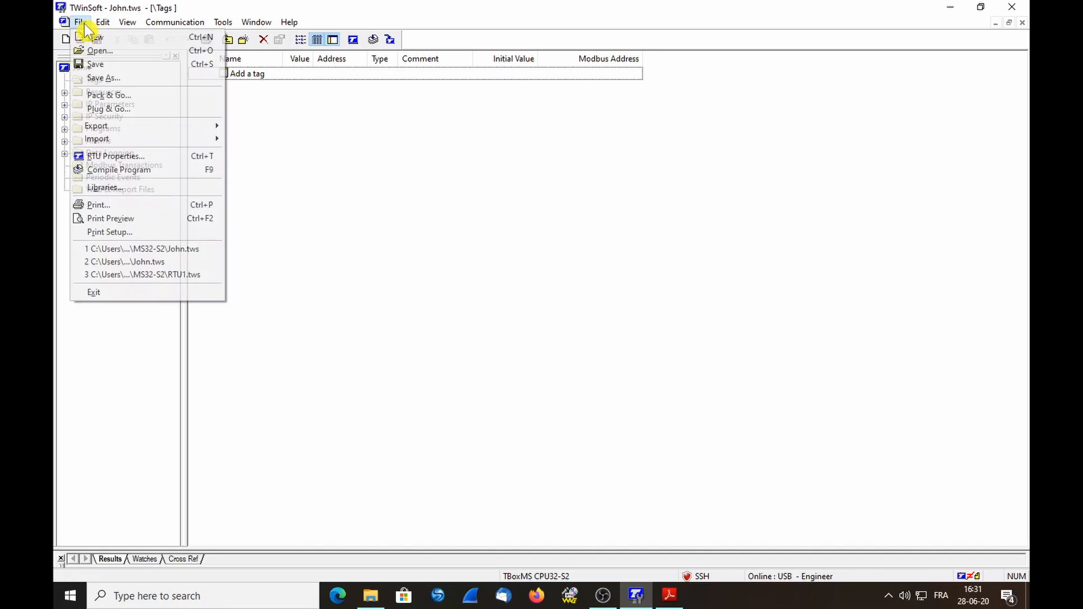
{"action": "left_click", "coordinate": [101, 81]}
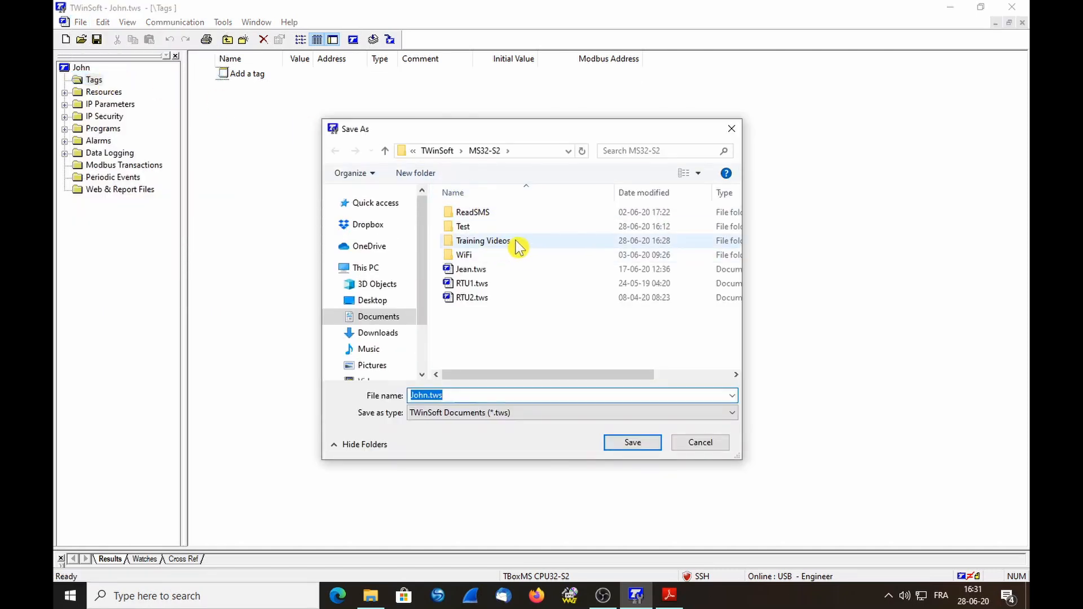
{"action": "double_click", "coordinate": [484, 241]}
{"action": "left_click", "coordinate": [436, 393]}
{"action": "double_click", "coordinate": [430, 395]}
{"action": "left_click_drag", "start_coordinate": [427, 394], "coordinate": [345, 380]}
{"action": "type", "text": "Joh"}
{"action": "type", "text": ","}
{"action": "type", "text": "n"}
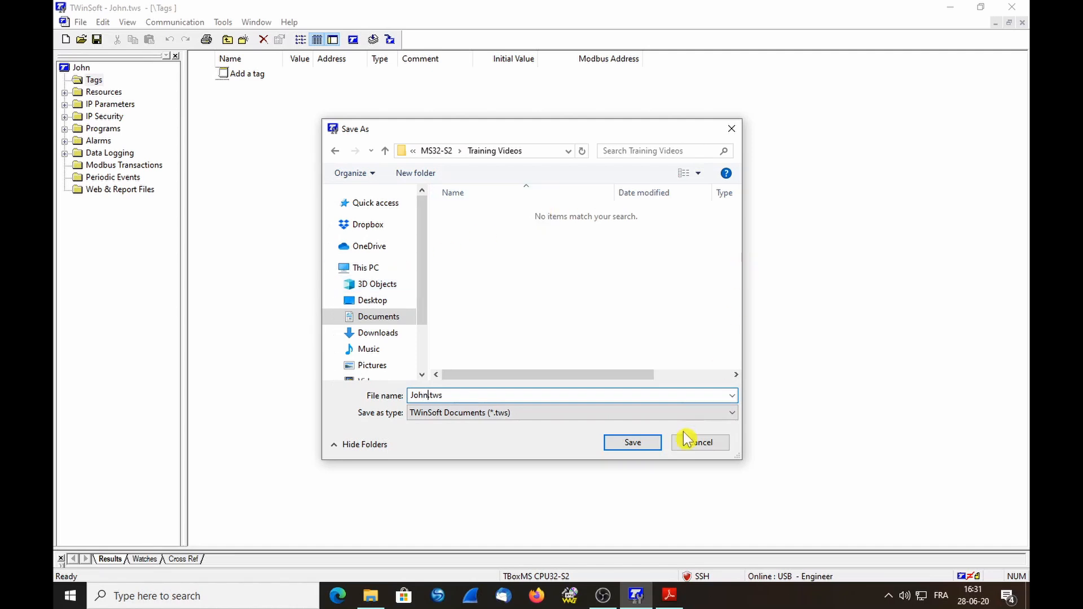
{"action": "left_click", "coordinate": [633, 445]}
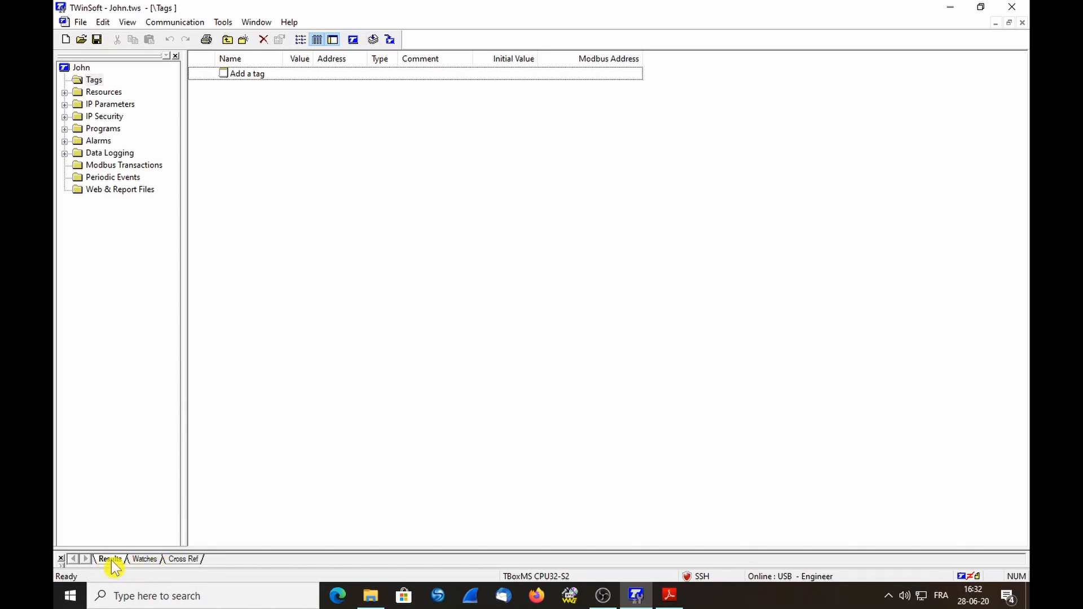
Enlarge the Results pane to read the compile log (successful, 4 warnings) and start Send Program
{"action": "left_click_drag", "start_coordinate": [121, 549], "coordinate": [108, 373]}
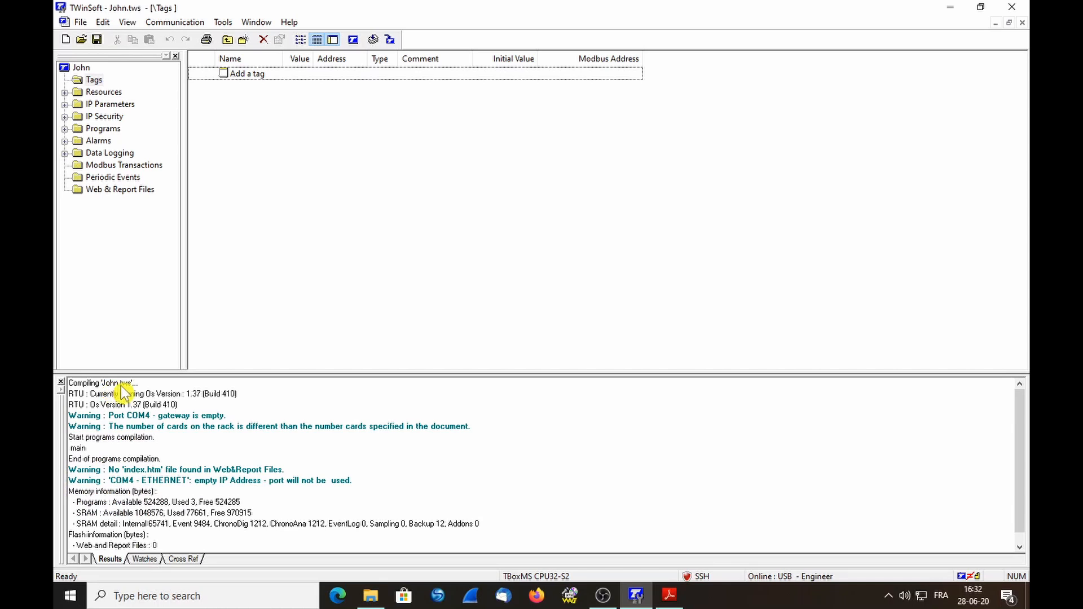
{"action": "left_click_drag", "start_coordinate": [124, 373], "coordinate": [118, 348]}
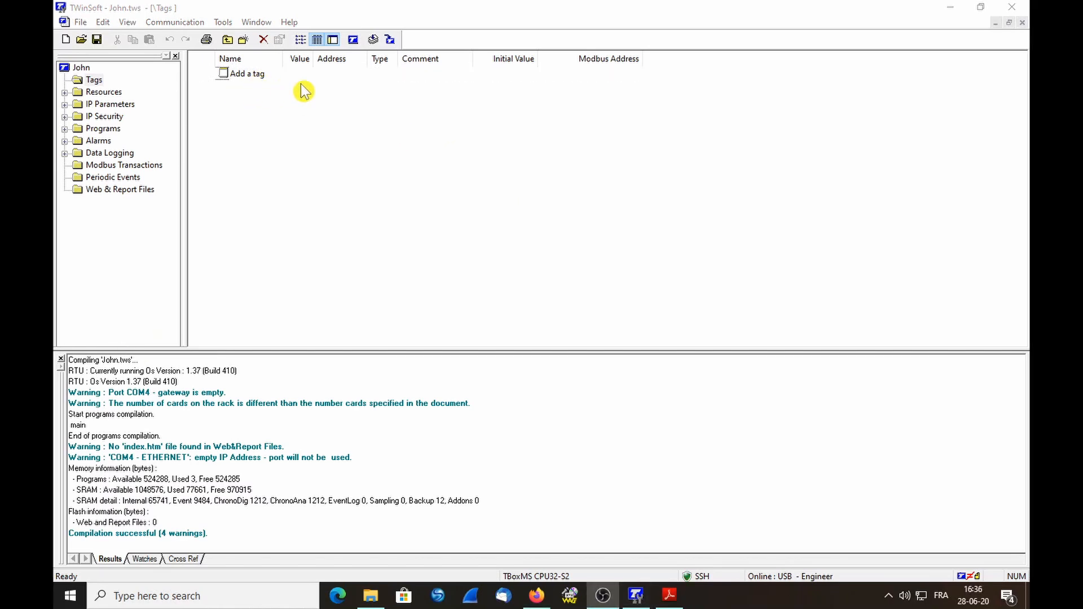
{"action": "left_click", "coordinate": [389, 39]}
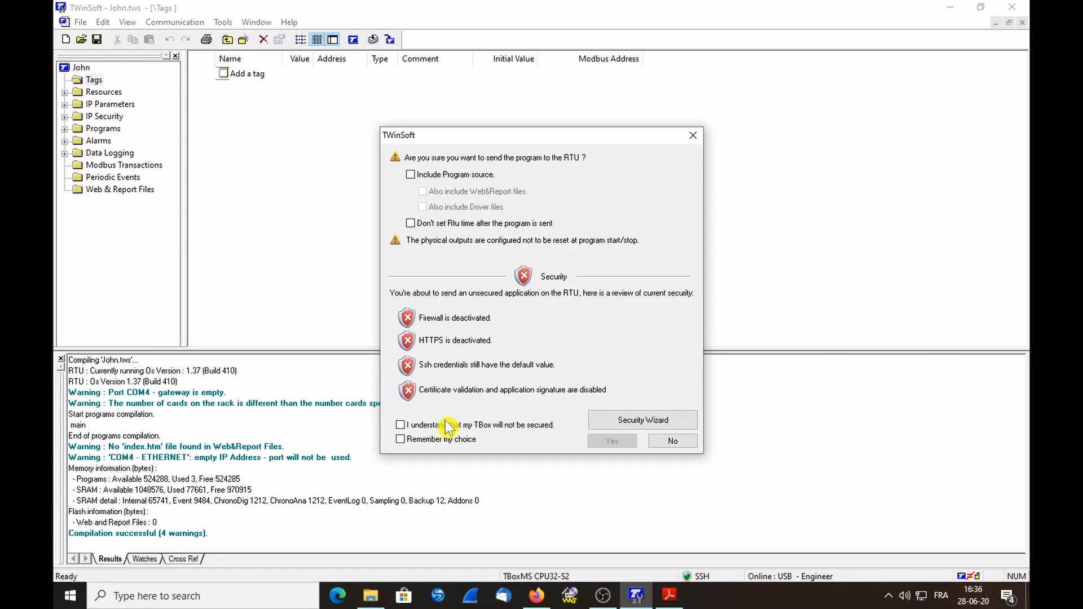
Accept the unsecured-TBox and two-hour unlicensed warnings, send the program, and dismiss the success message
{"action": "left_click", "coordinate": [400, 426]}
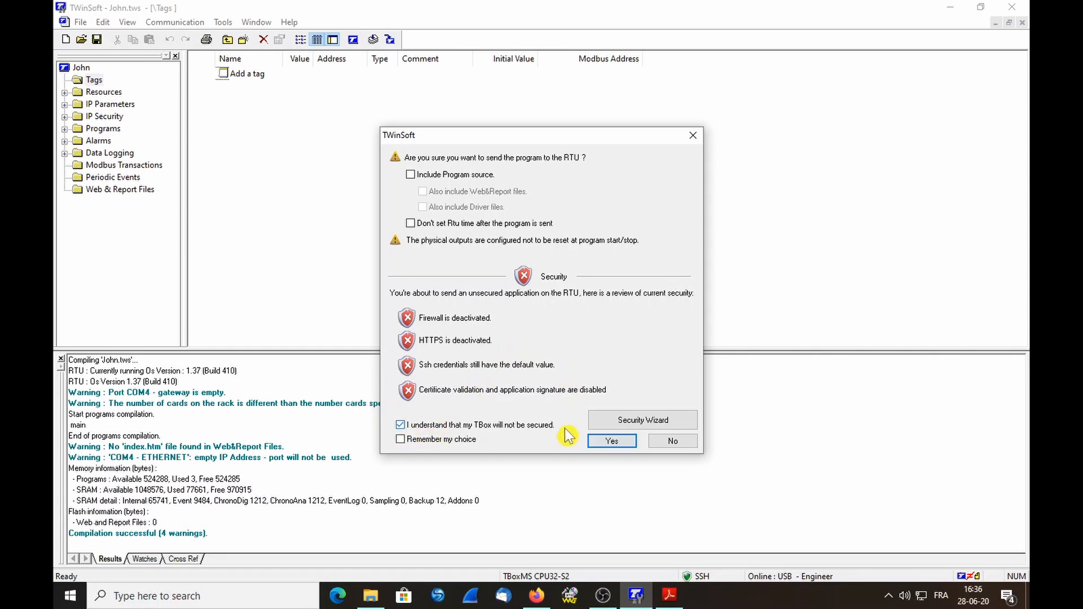
{"action": "left_click", "coordinate": [409, 440]}
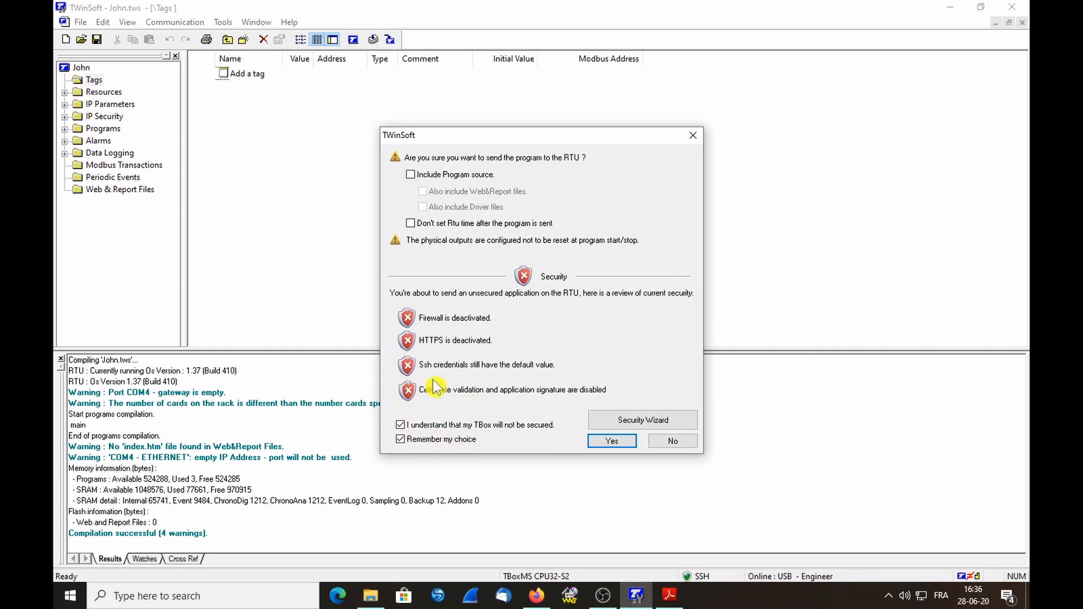
{"action": "left_click", "coordinate": [609, 444]}
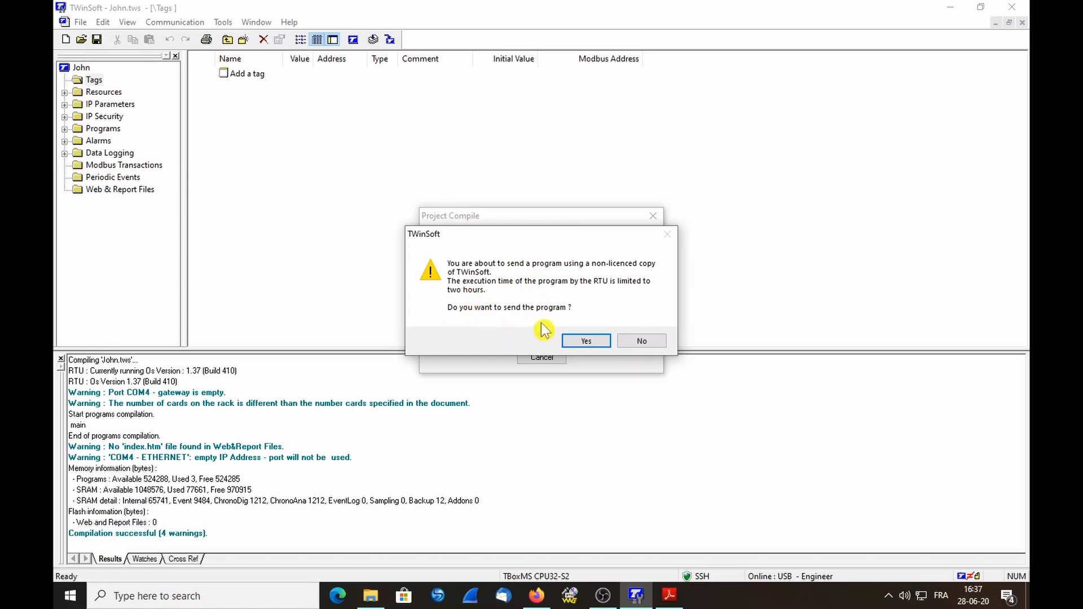
{"action": "left_click", "coordinate": [590, 340]}
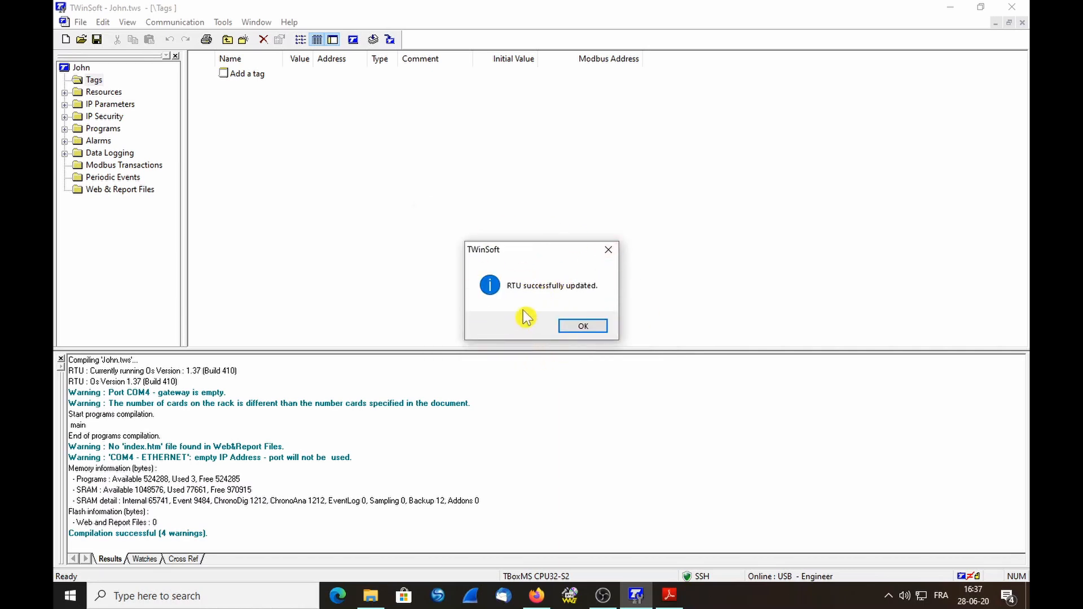
{"action": "left_click", "coordinate": [583, 326]}
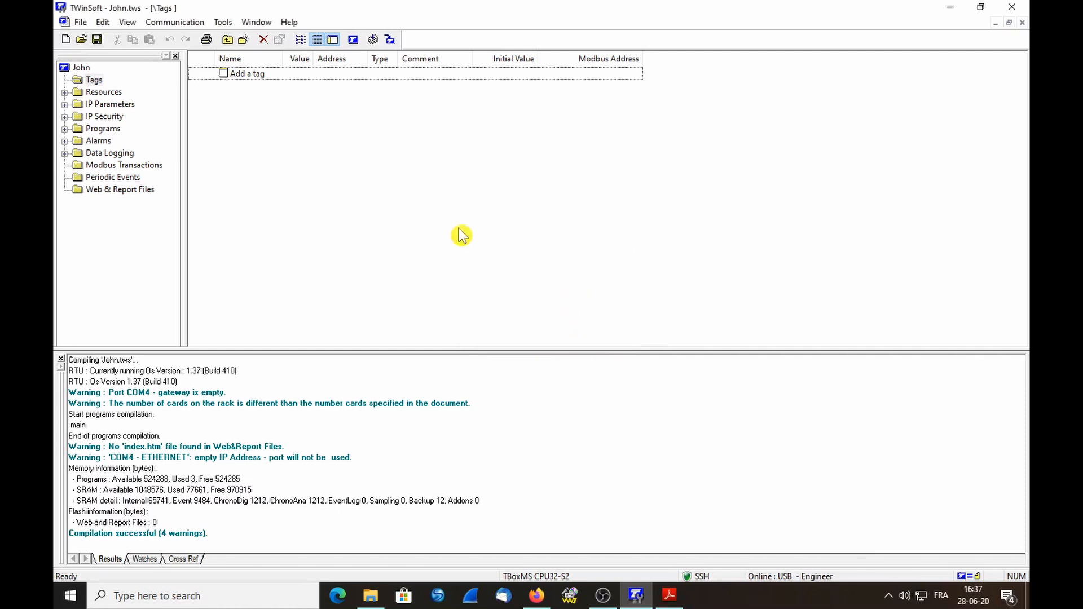
{"action": "left_click", "coordinate": [169, 25]}
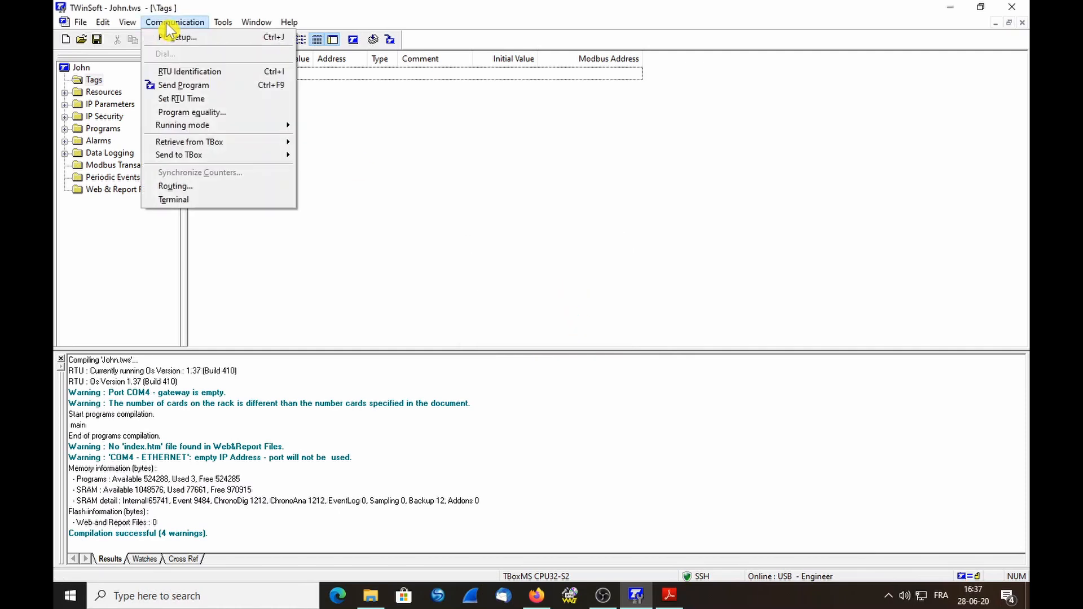
{"action": "left_click", "coordinate": [179, 73]}
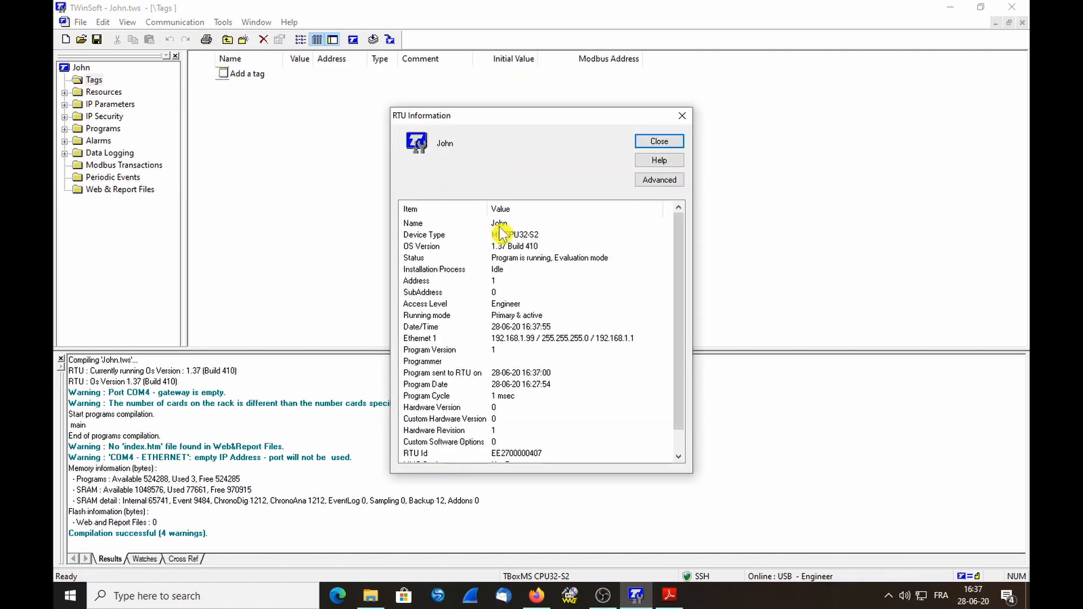
{"action": "left_click", "coordinate": [499, 226]}
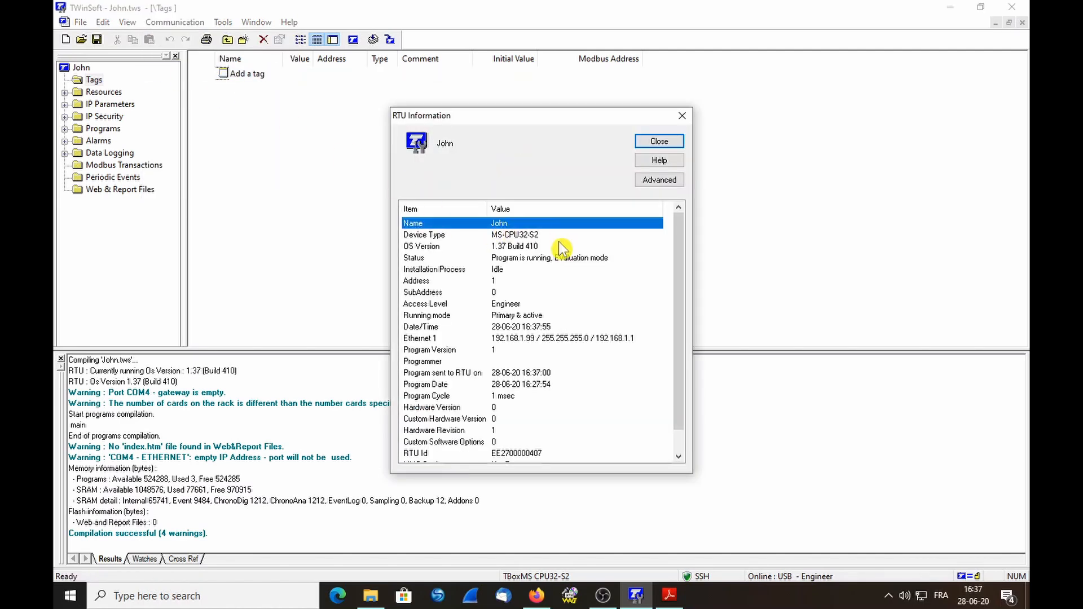
{"action": "left_click", "coordinate": [529, 258]}
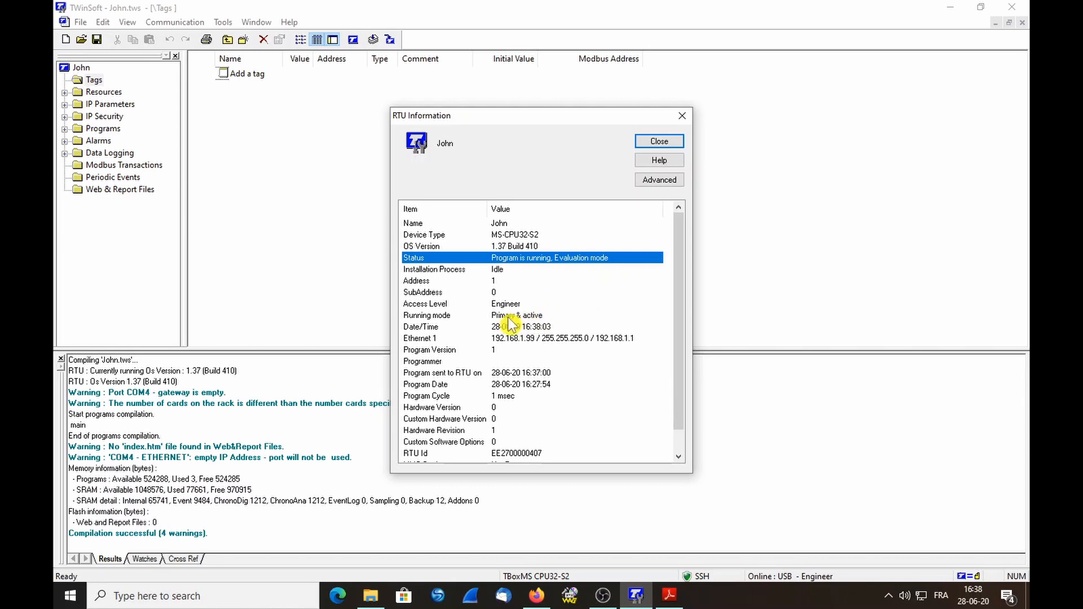
{"action": "left_click", "coordinate": [507, 374]}
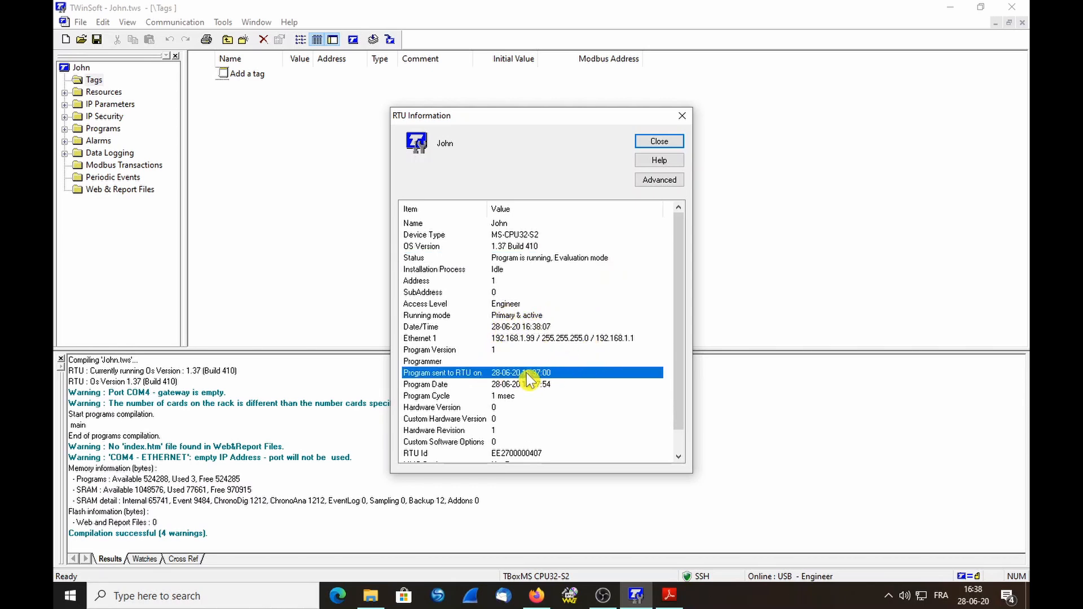
{"action": "left_click", "coordinate": [658, 143]}
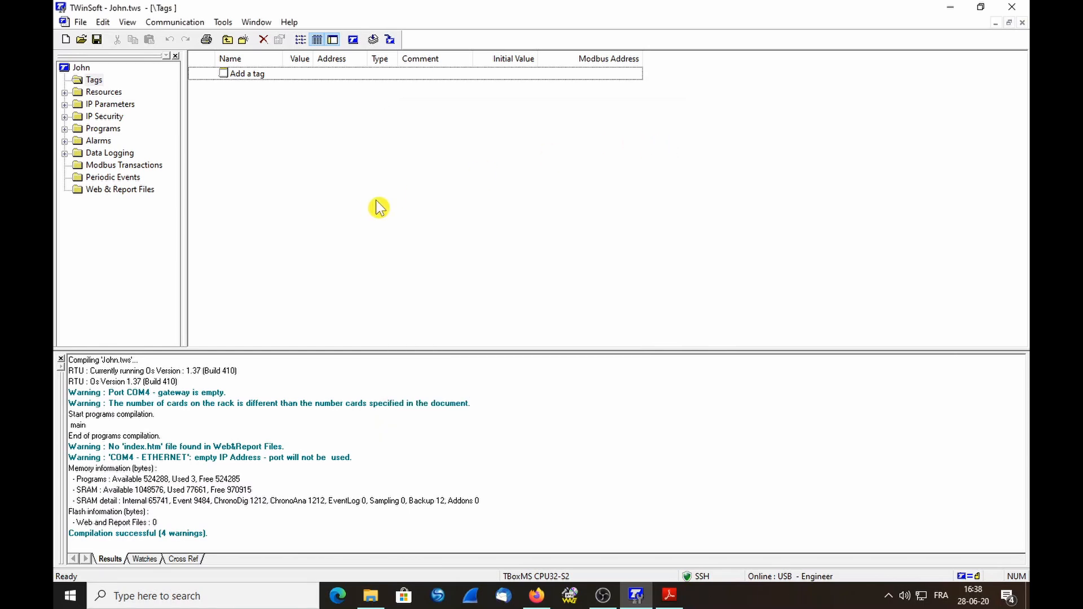